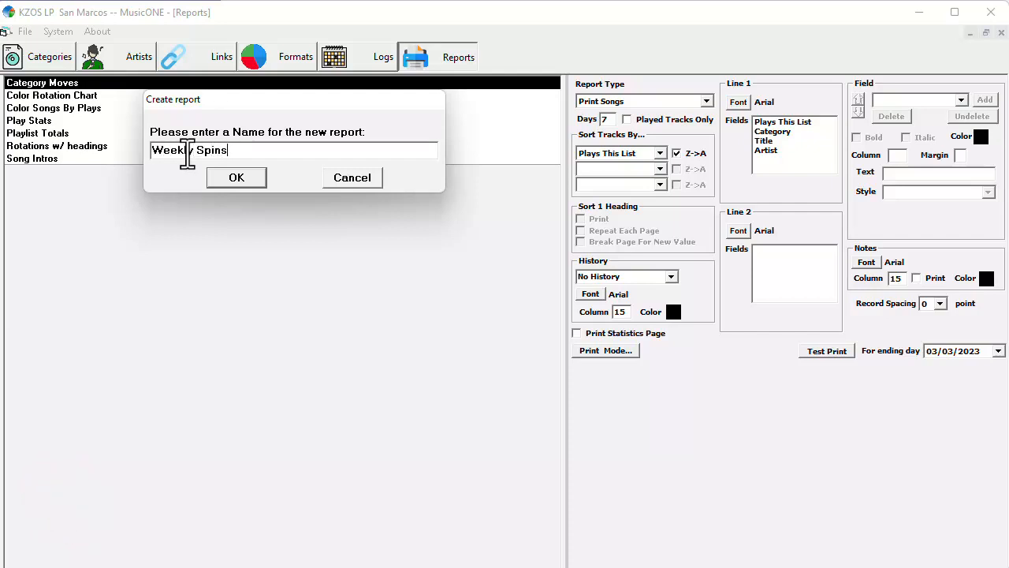
- Create the new report named Weekly Spins and add the Artist field to its Line 1
click(249, 178)
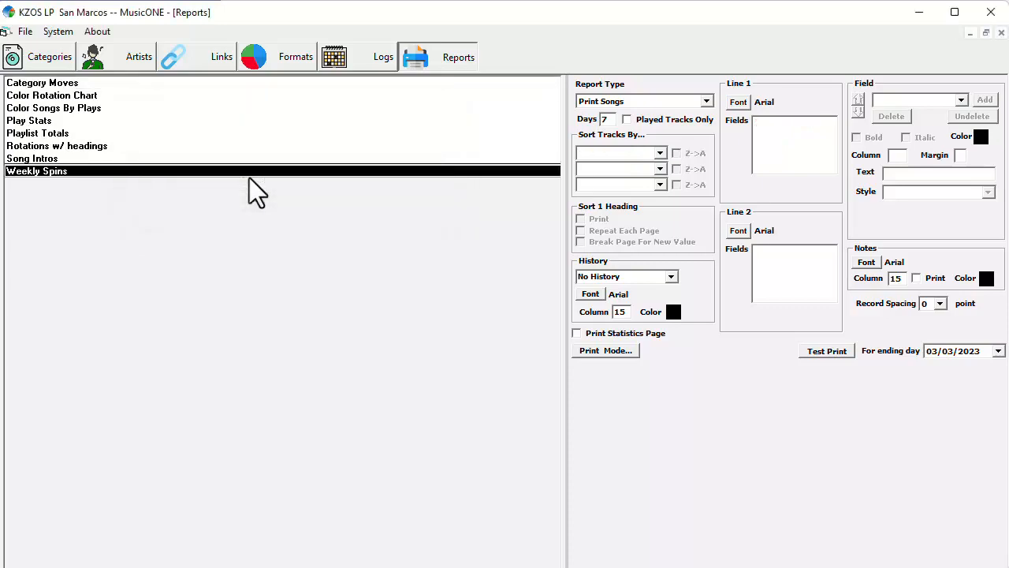
click(782, 126)
click(961, 101)
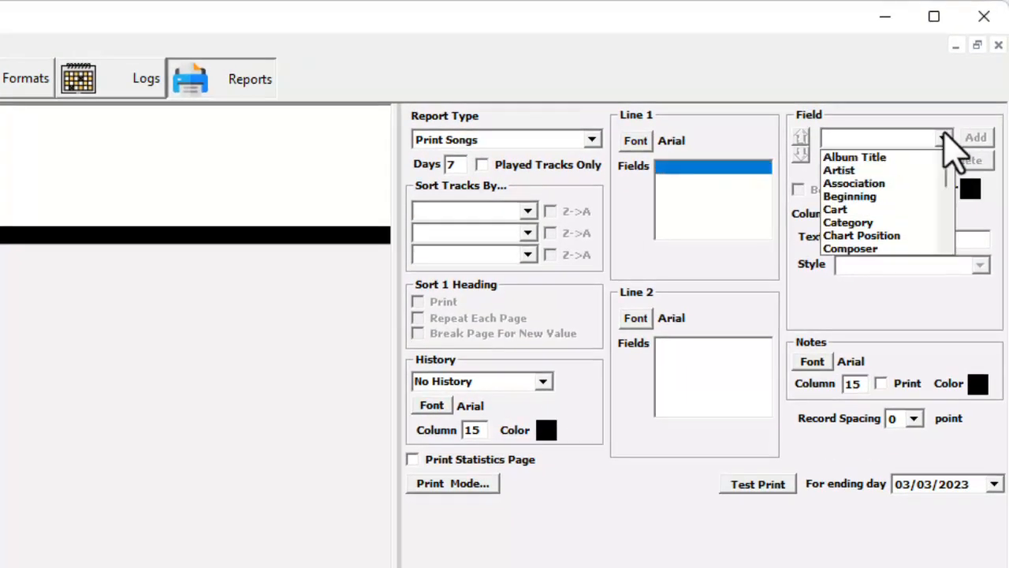
click(922, 169)
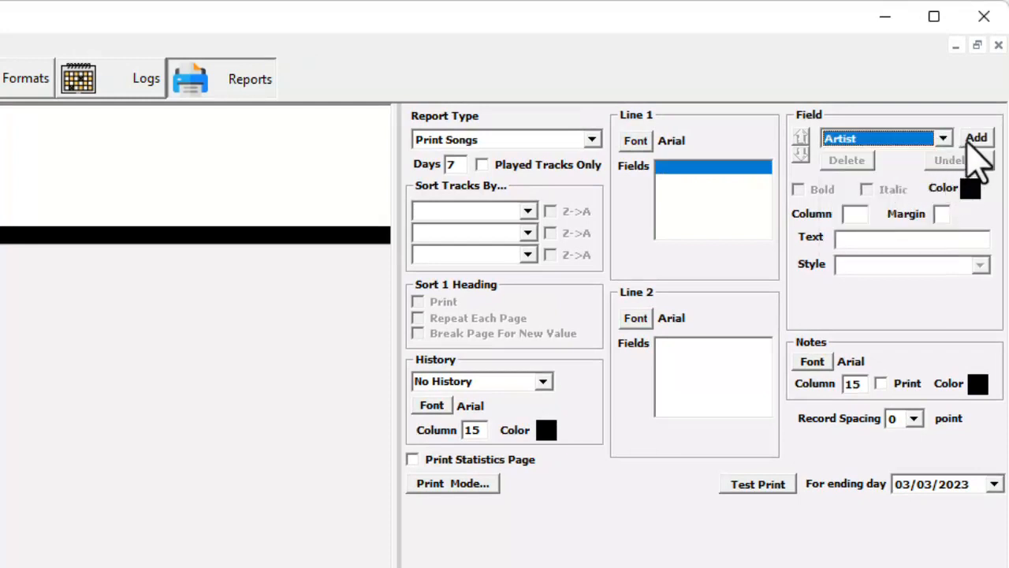
click(968, 140)
- Add the Title field to Line 1 of the report, ahead of Artist
click(922, 137)
key(t)
key(t)
key(t)
key(t)
key(t)
key(t)
key(t)
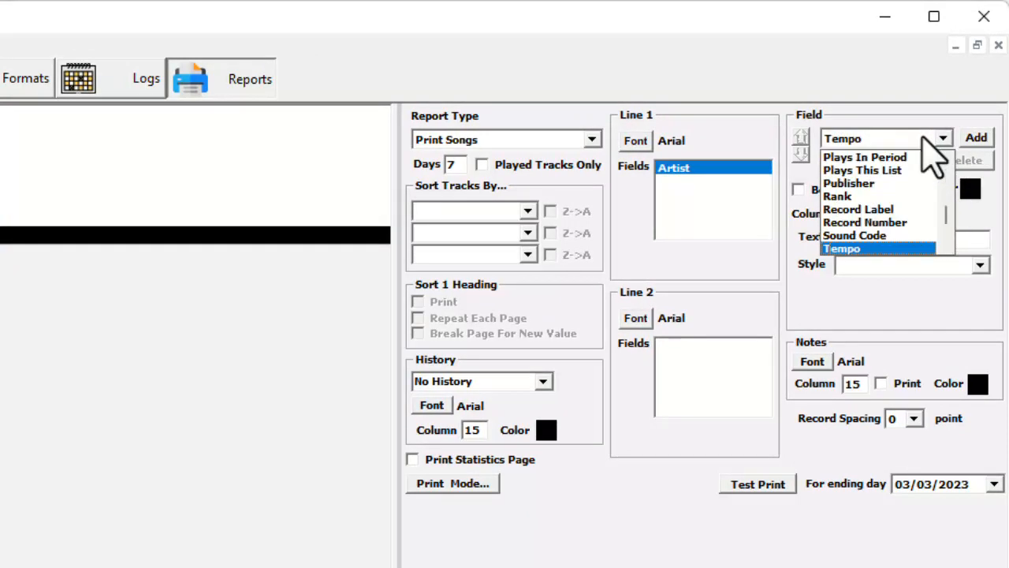
click(981, 135)
click(977, 138)
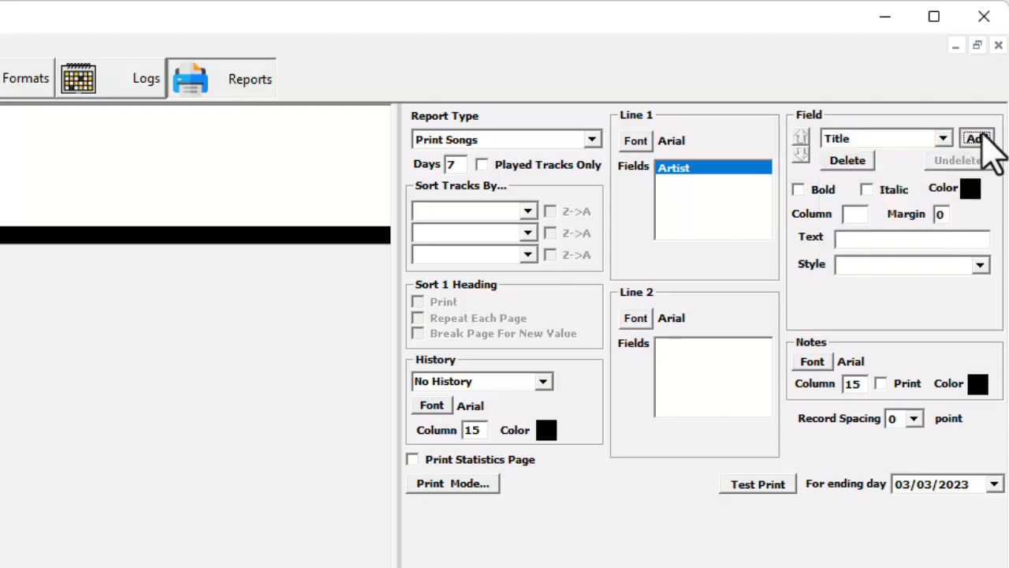
- Add the Plays In Period field to Line 1, ahead of Title
click(944, 138)
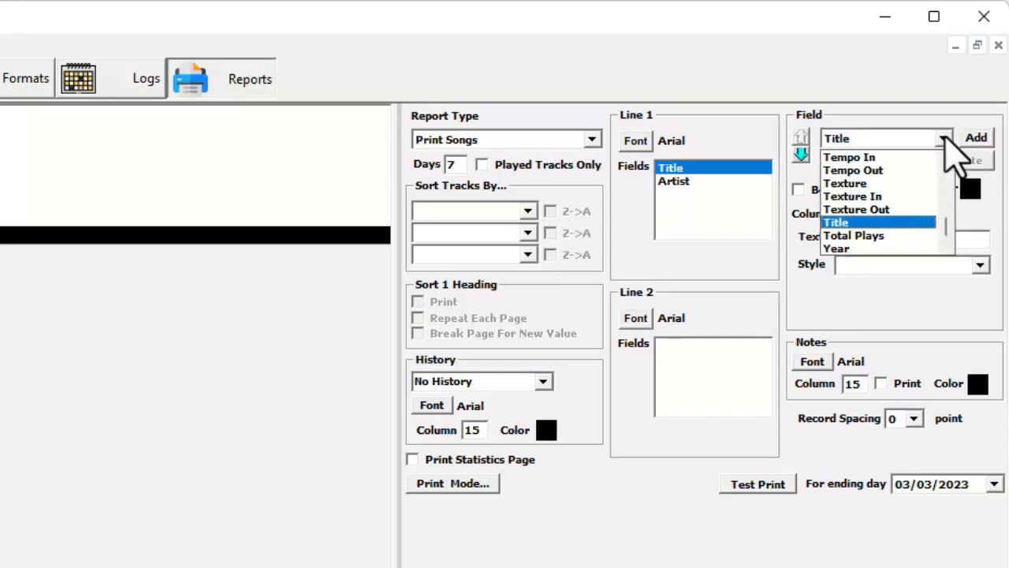
key(p)
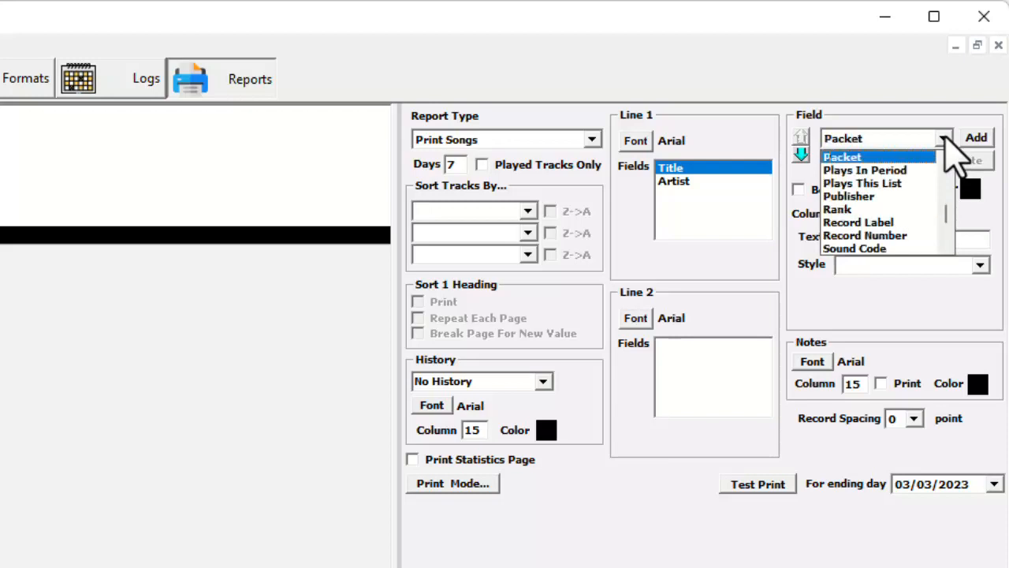
click(930, 190)
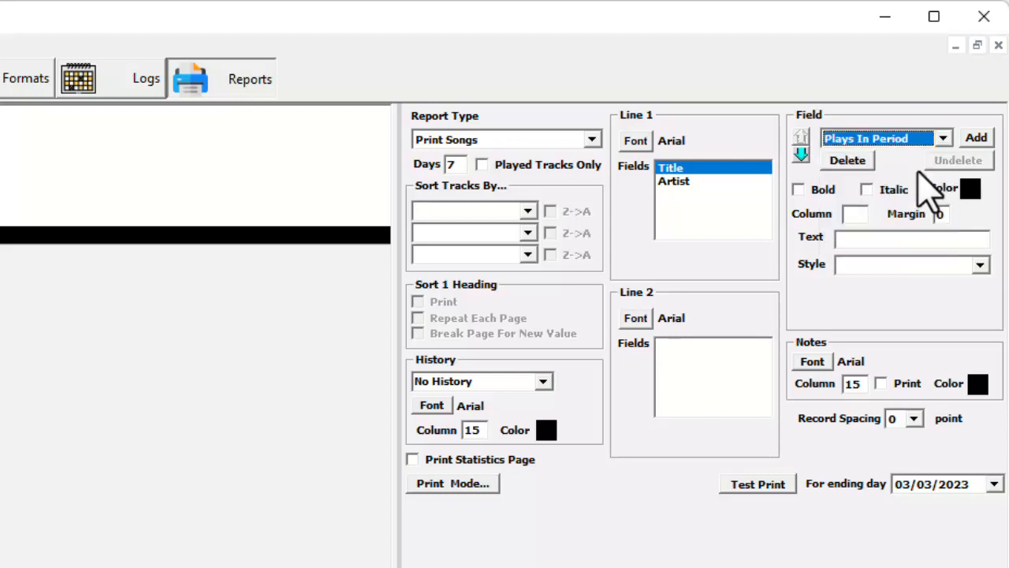
click(978, 139)
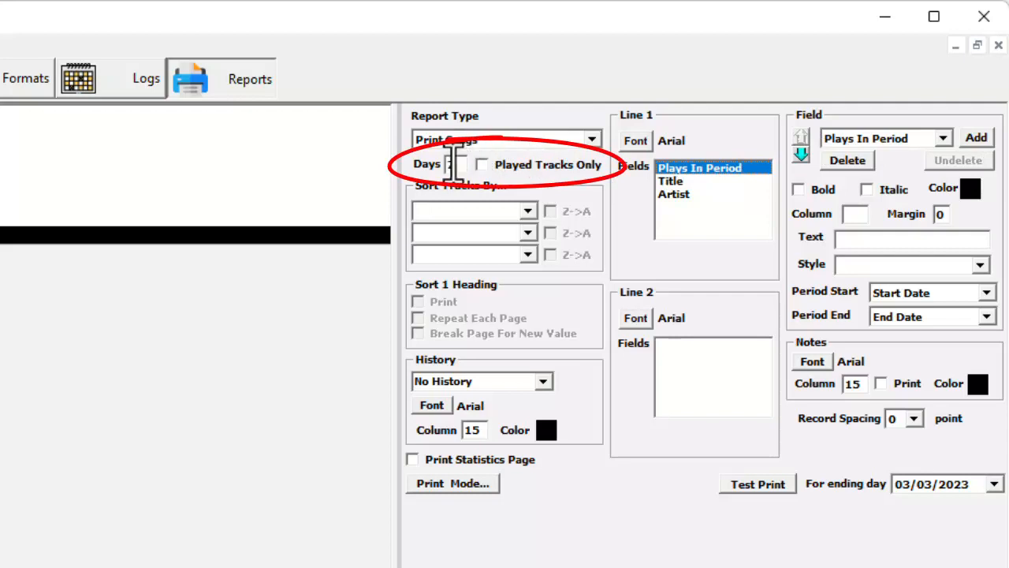
- Try to set the number of days covered by the report to 30
double_click(451, 164)
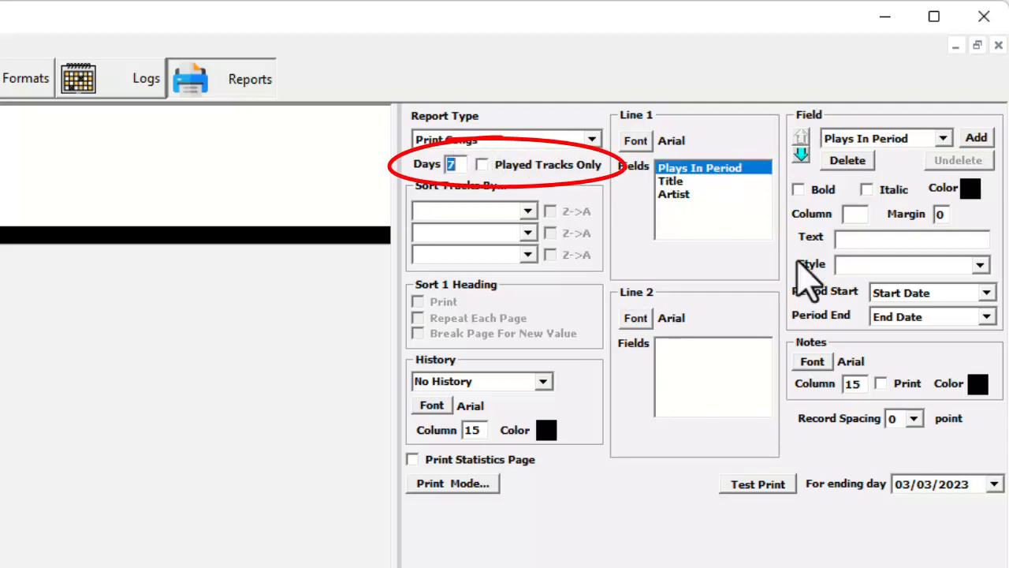
text(30)
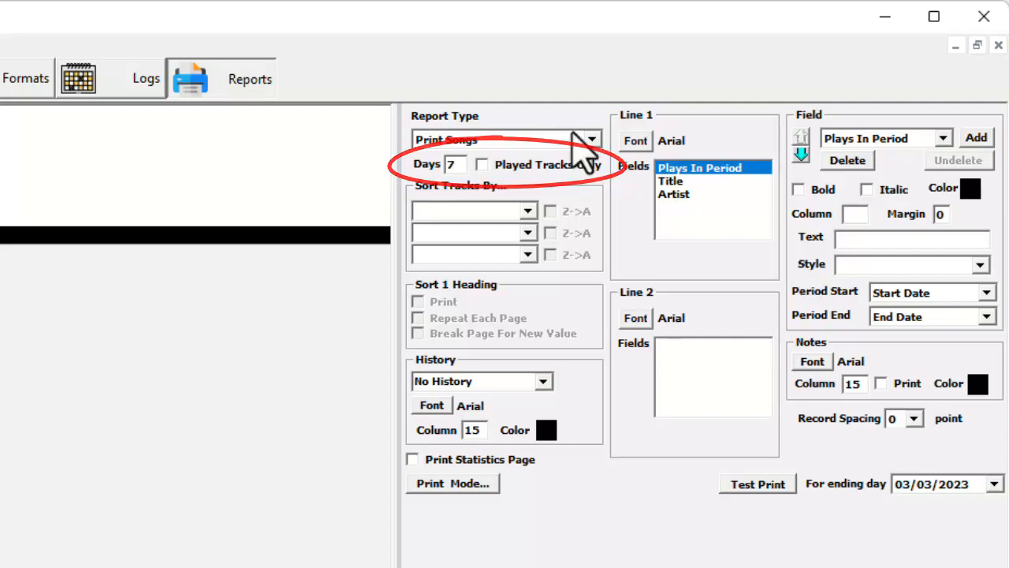
- Sort the report's tracks by Plays In Period in reverse (Z->A) order
click(527, 211)
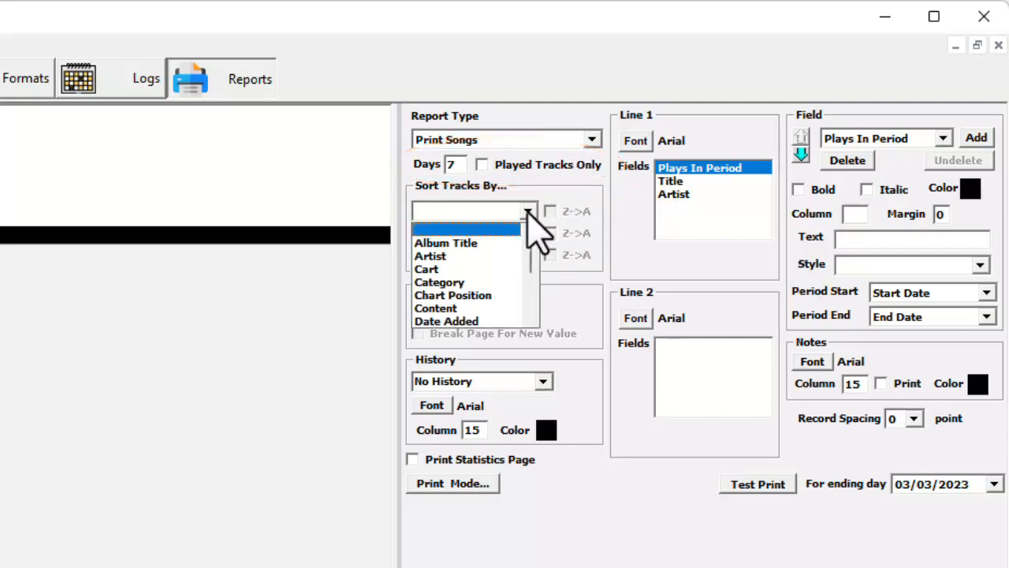
scroll(541, 277, down, 4)
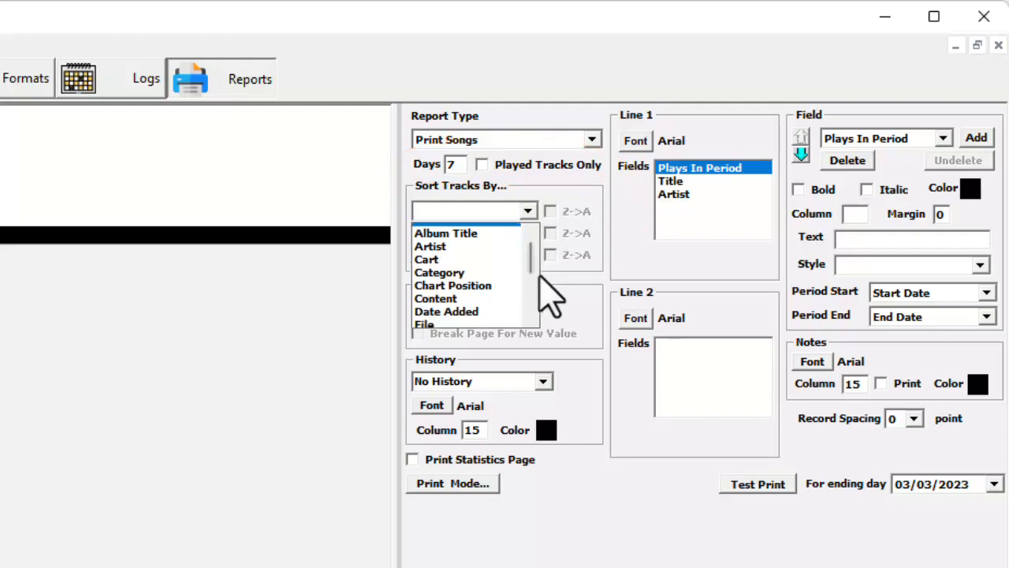
click(485, 268)
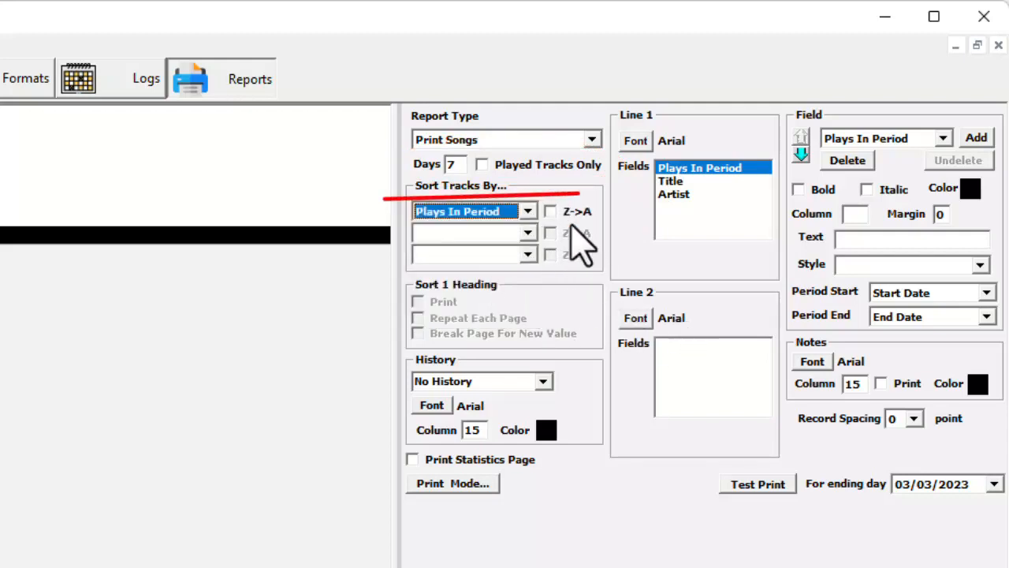
click(550, 211)
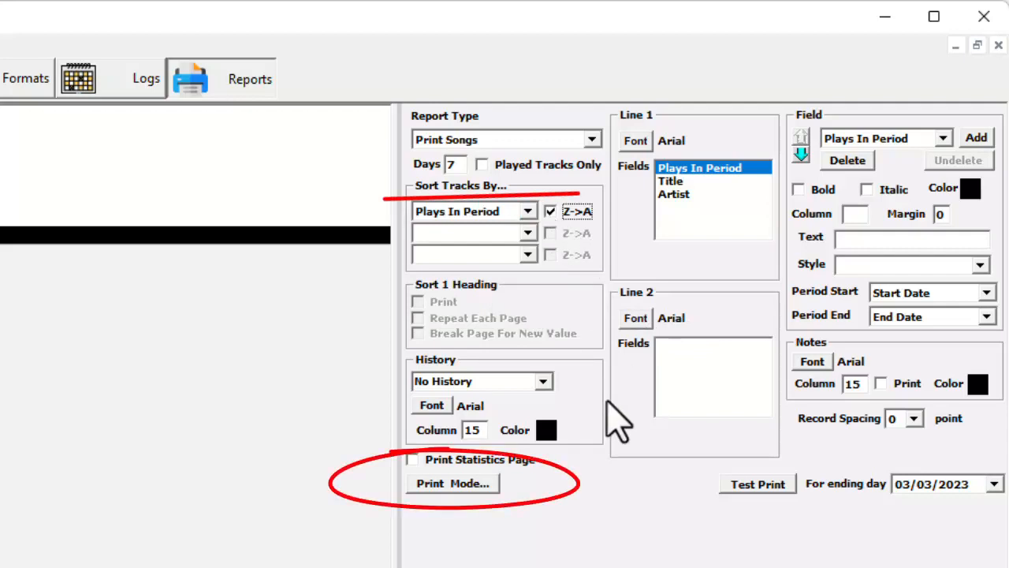
- Set the report's print mode to Fixed Width File, trying Black Print and Comma Delimited File before it
click(473, 485)
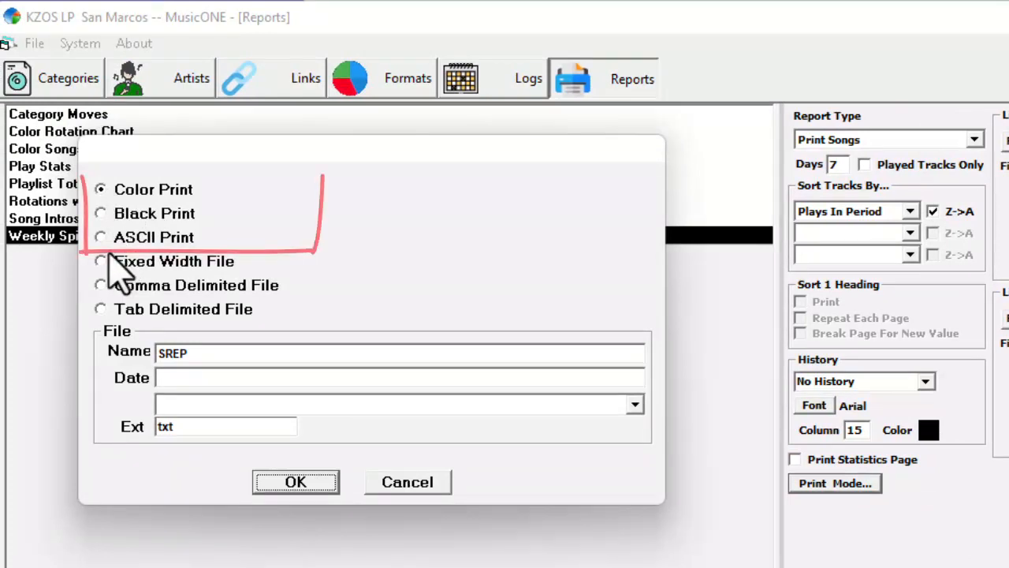
click(101, 213)
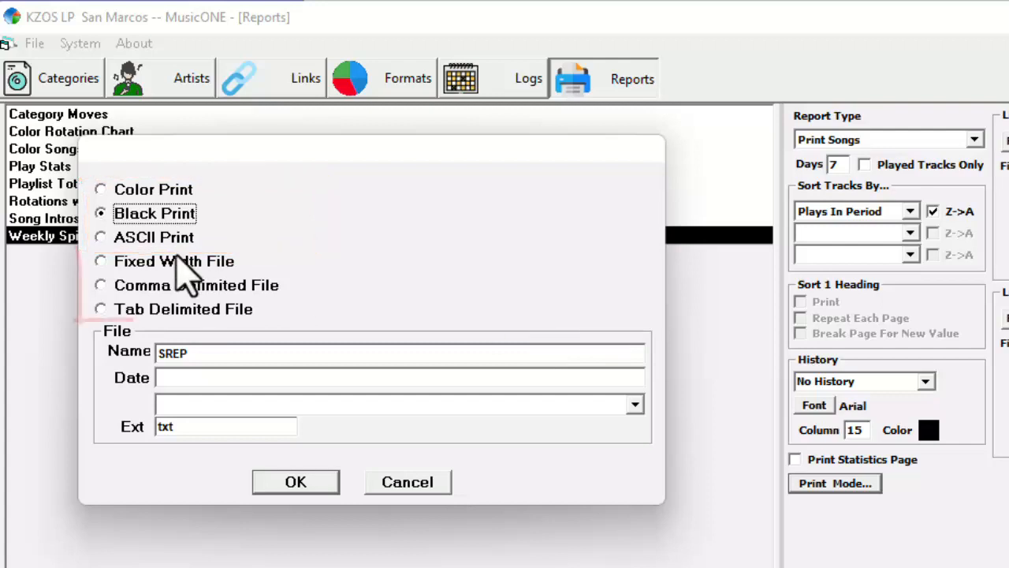
click(103, 285)
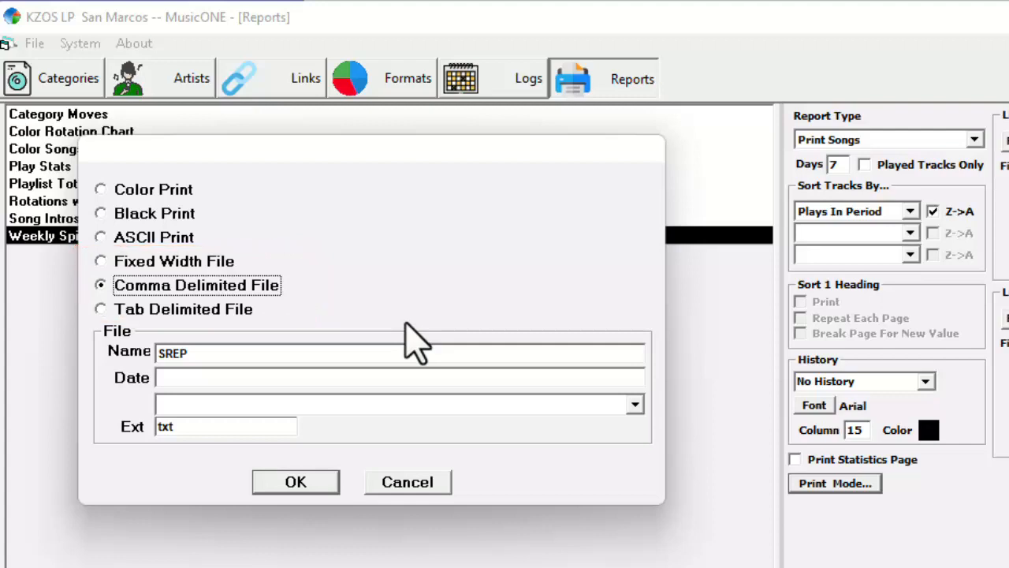
click(100, 262)
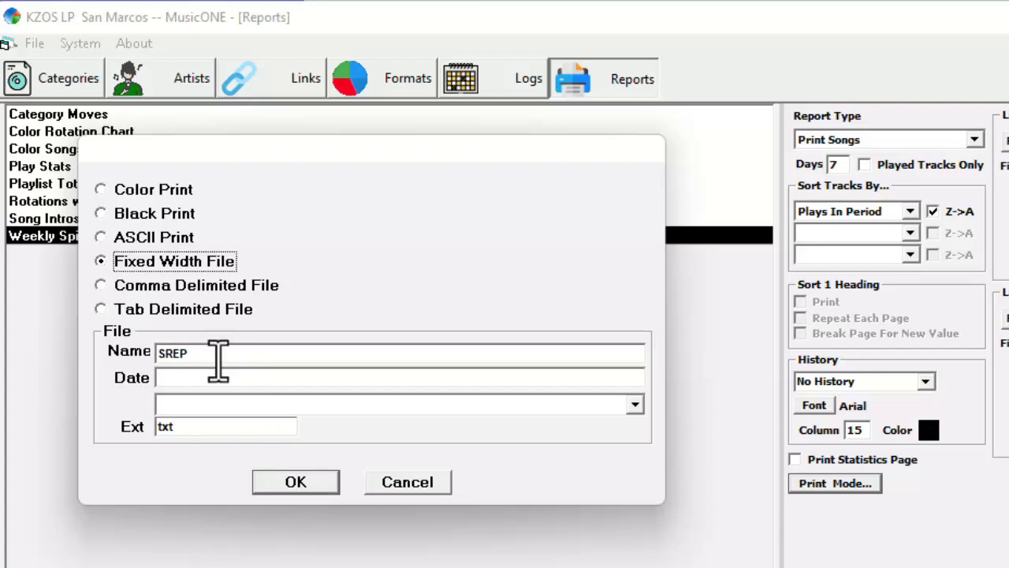
- Name the report's output file Spins and accept the print mode settings
double_click(154, 352)
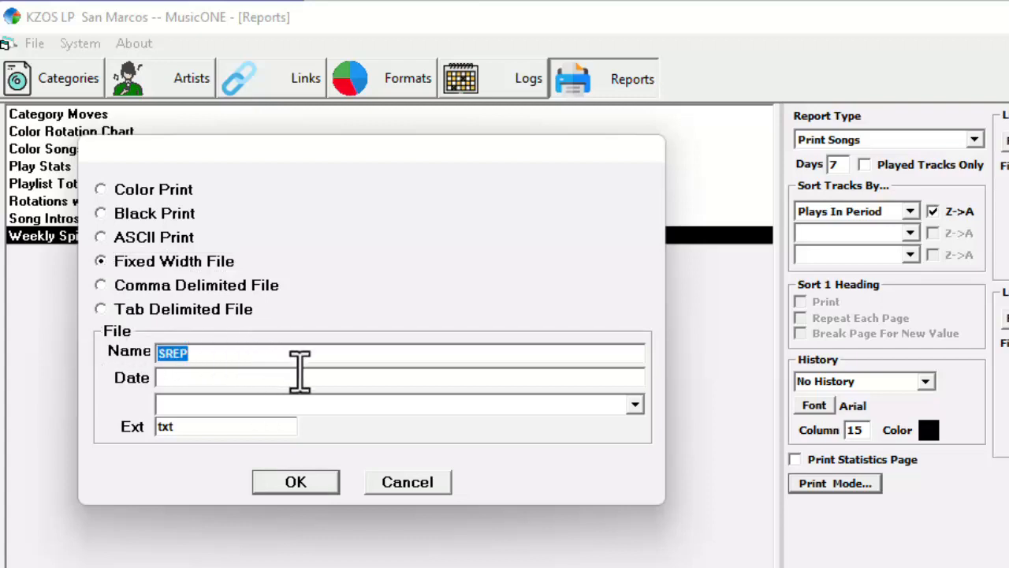
text(D[omd)
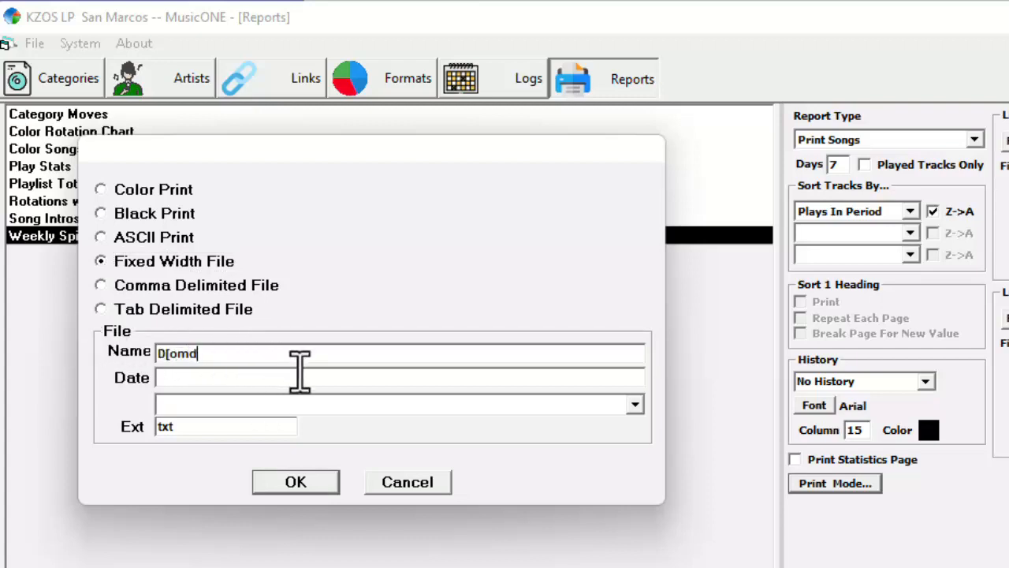
key(BackSpace)
key(BackSpace)
key(BackSpace)
key(BackSpace)
key(BackSpace)
text(Spins)
click(296, 482)
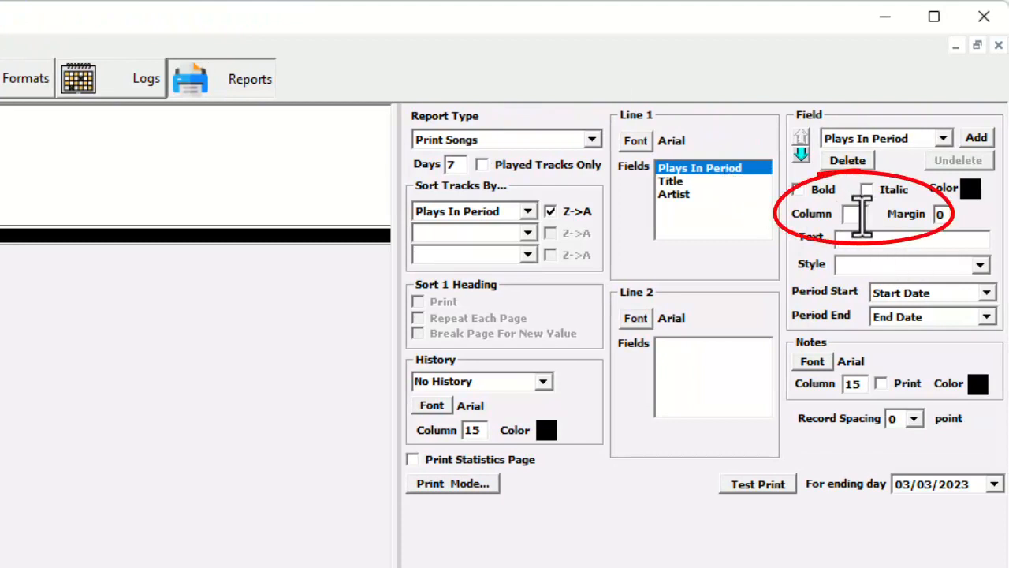
- Set the column position to 10 for the Plays In Period field and 20 for the Title field
click(864, 214)
text(10)
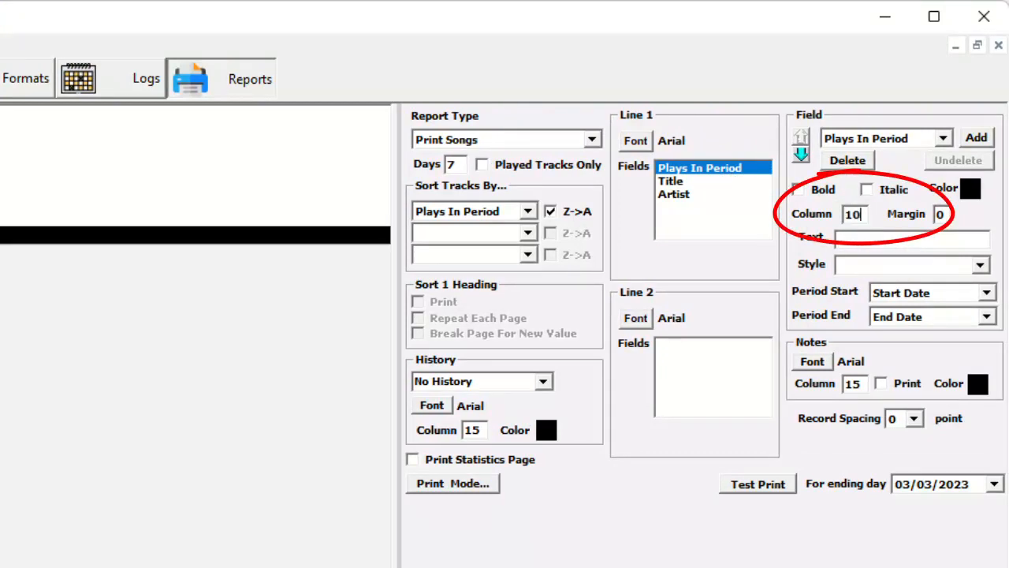
click(704, 181)
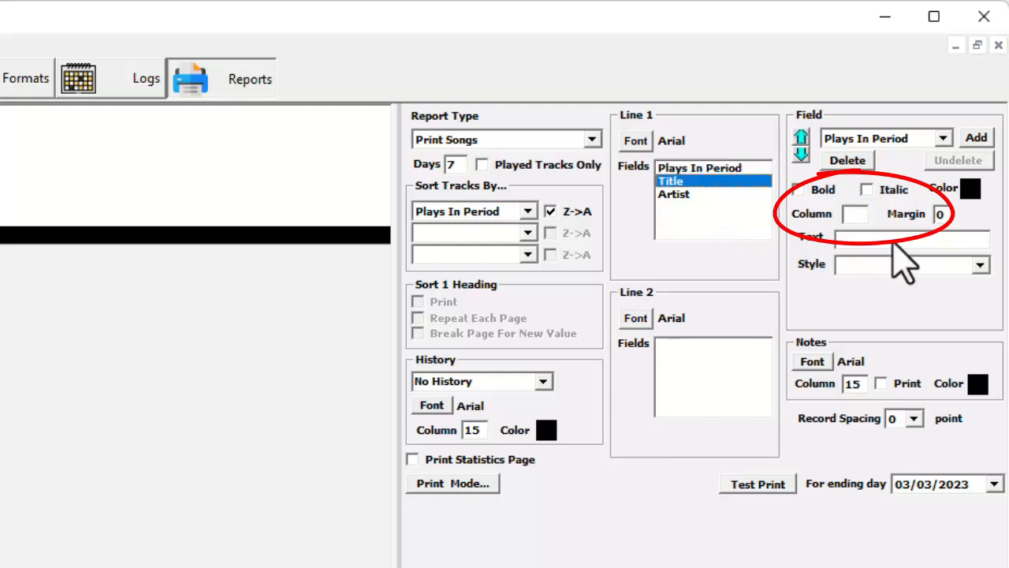
click(856, 215)
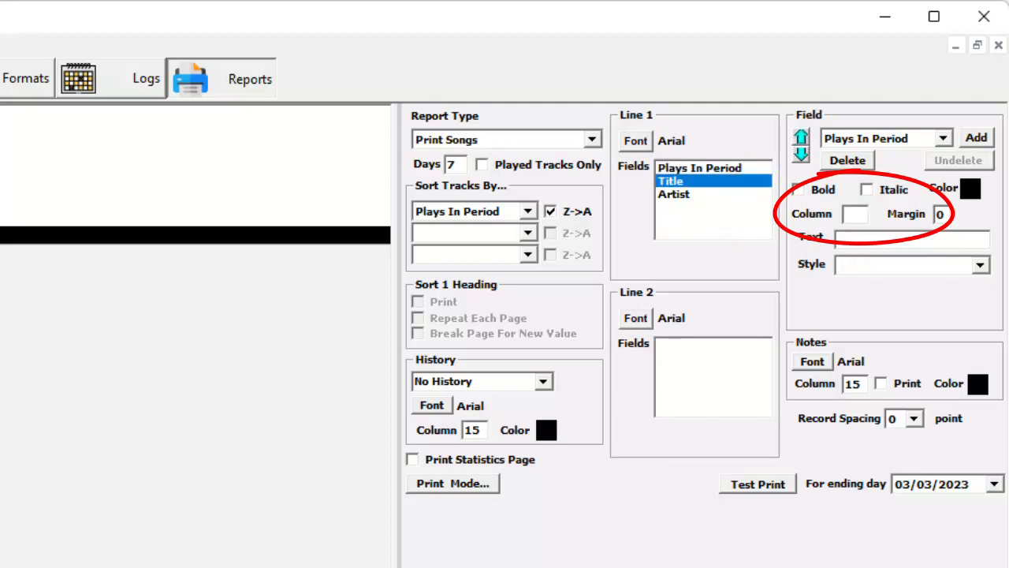
text(30)
key(BackSpace)
key(BackSpace)
text(2)
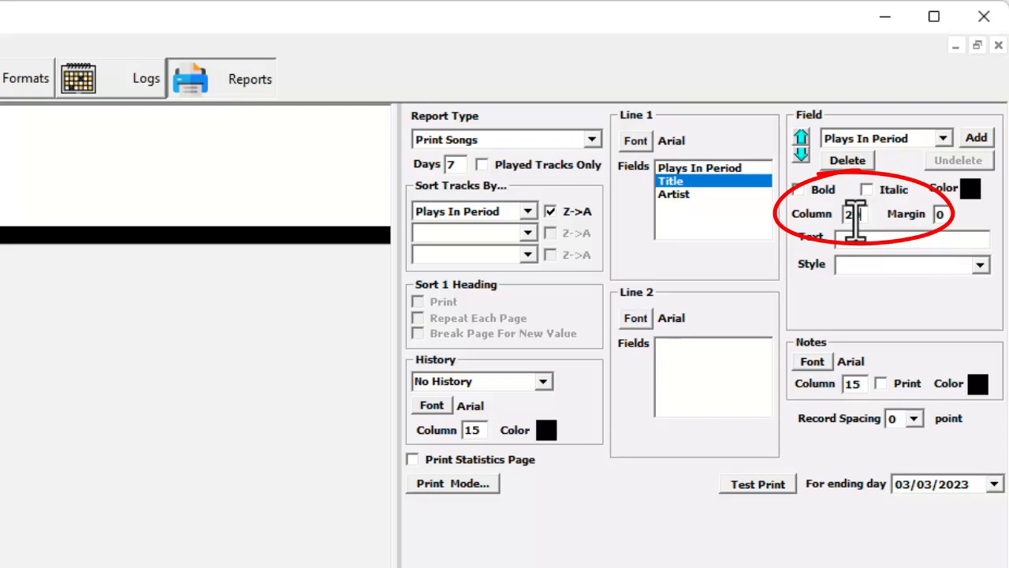
text(0)
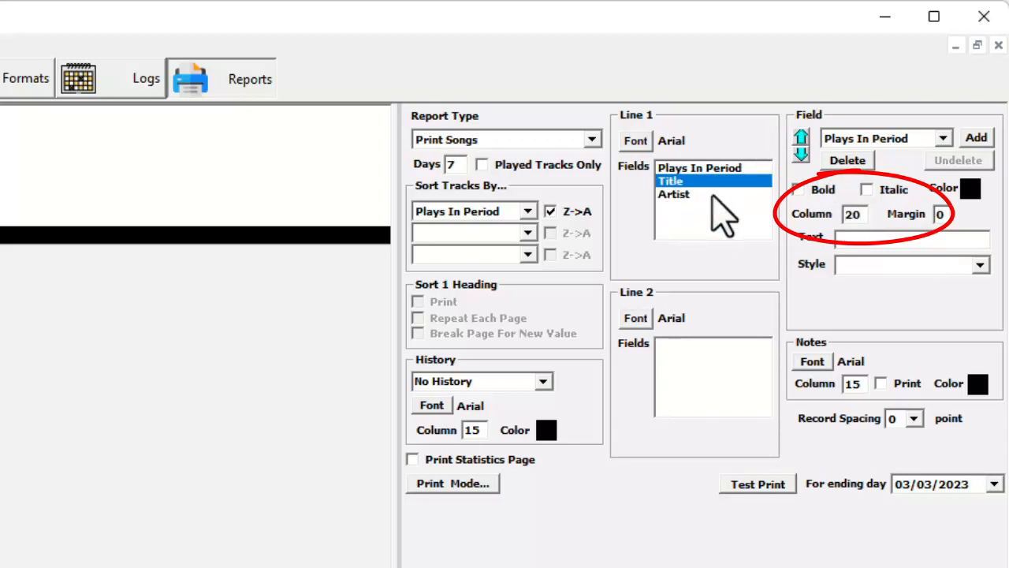
- Set the column position of the Artist field in Line 1 to 60
click(684, 195)
click(865, 218)
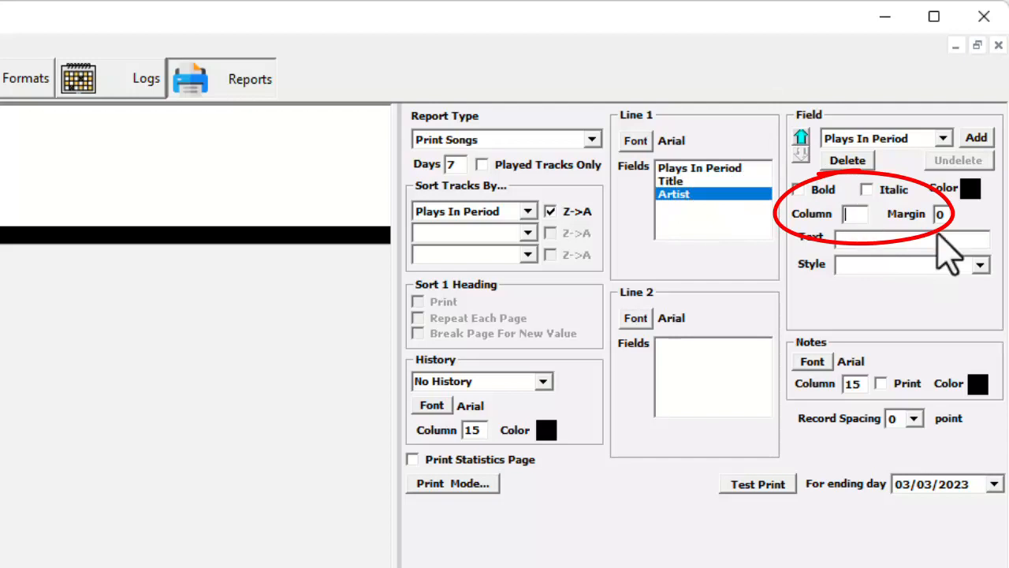
text(30)
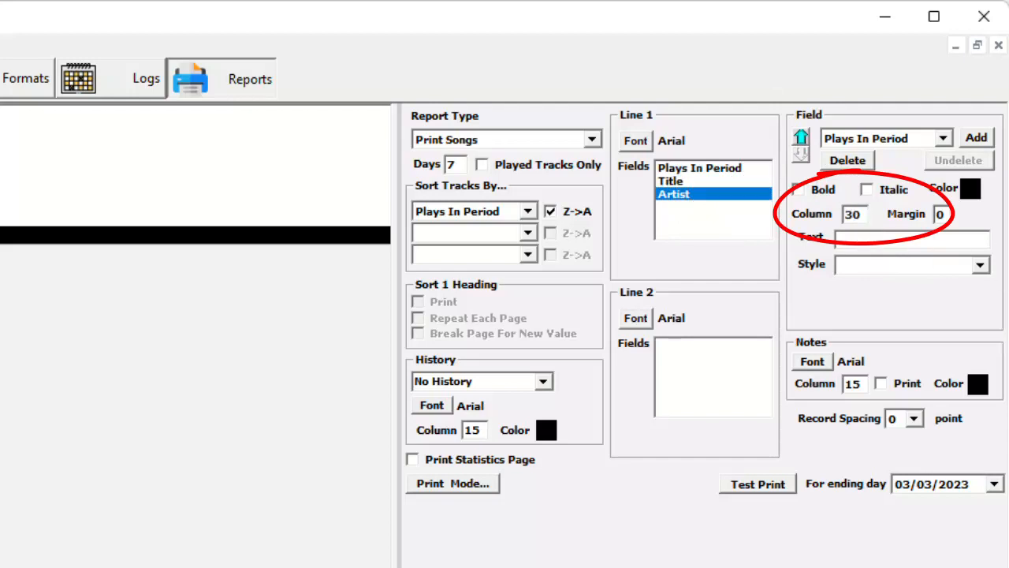
key(BackSpace)
key(BackSpace)
text(60)
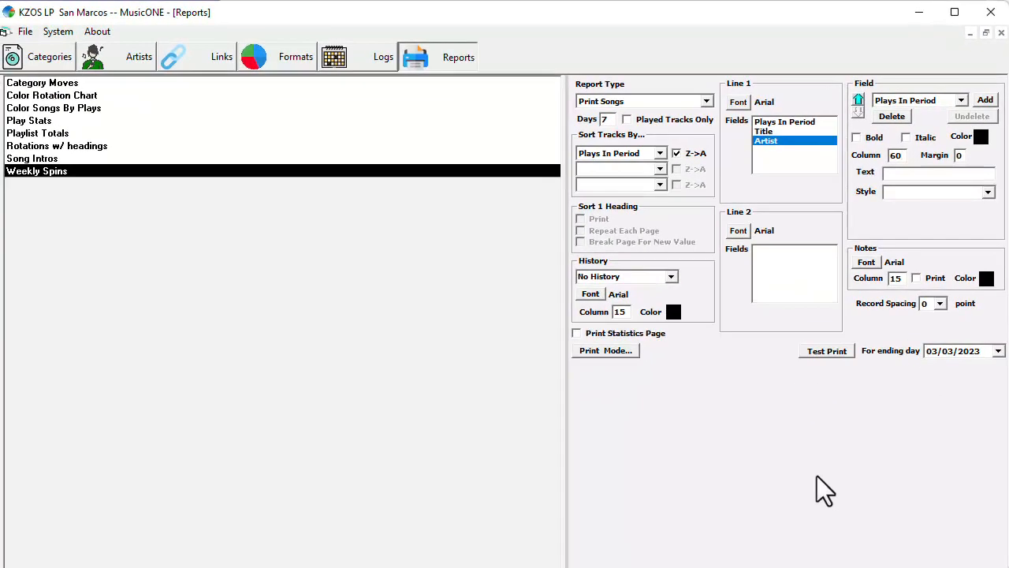
- Run a test print of the report for the Power category and save it as Spins.txt on the Desktop
click(822, 352)
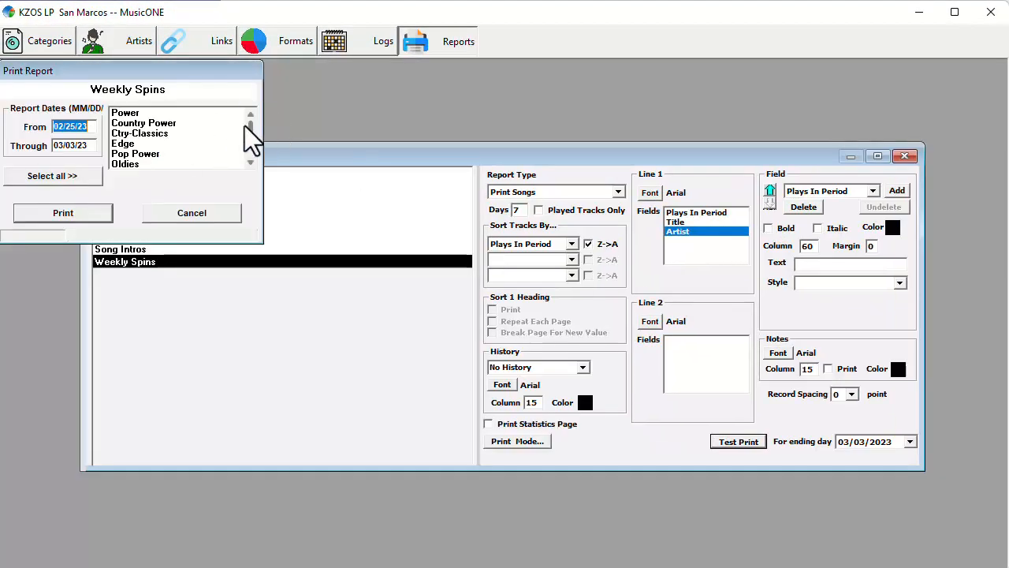
click(189, 115)
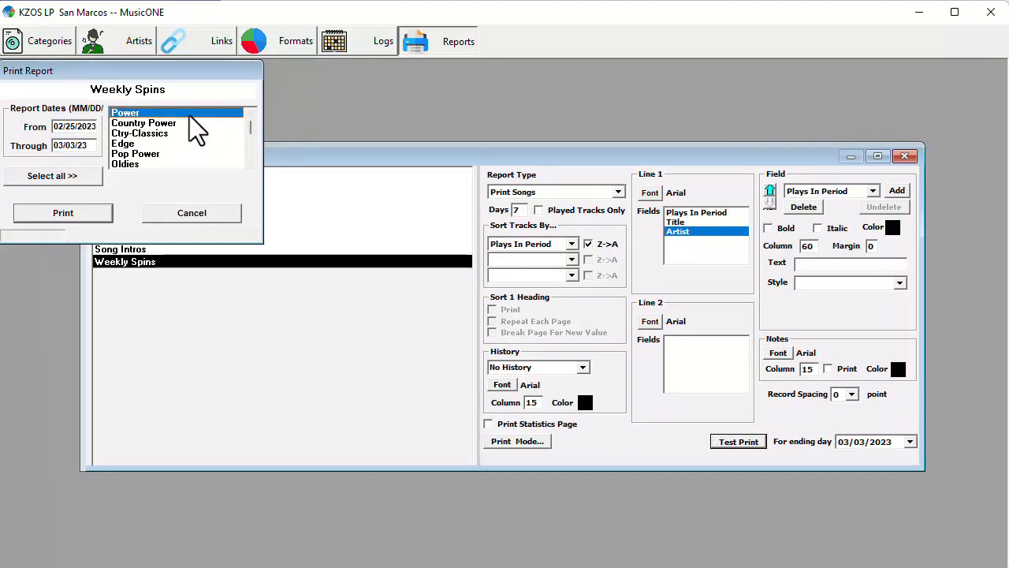
click(69, 218)
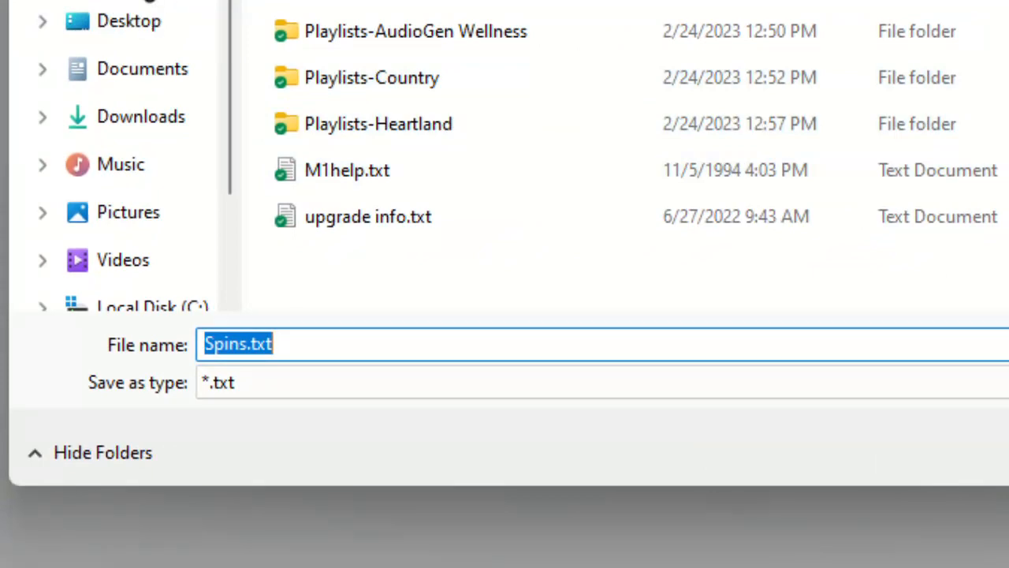
click(156, 35)
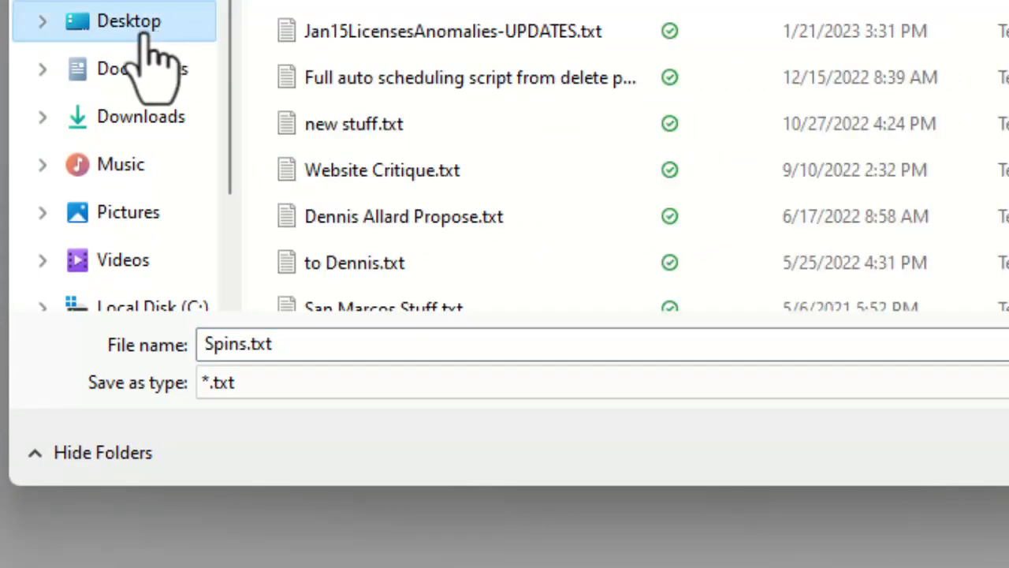
click(618, 508)
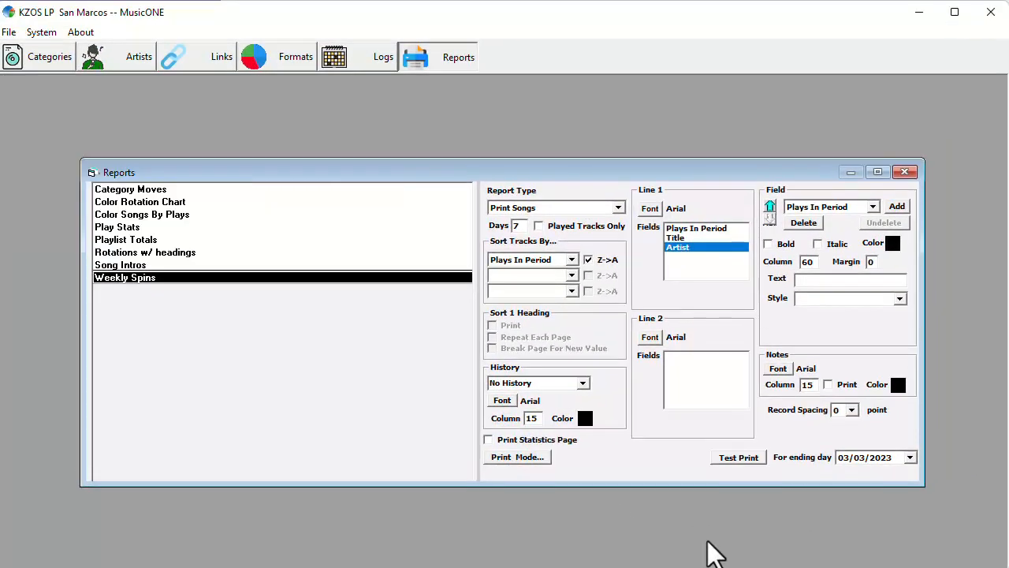
- Open Spins.txt from the Desktop in Notepad, examine its plays, title and artist columns, and close the file
key(super+d)
drag(88, 561, 284, 324)
drag(309, 276, 310, 276)
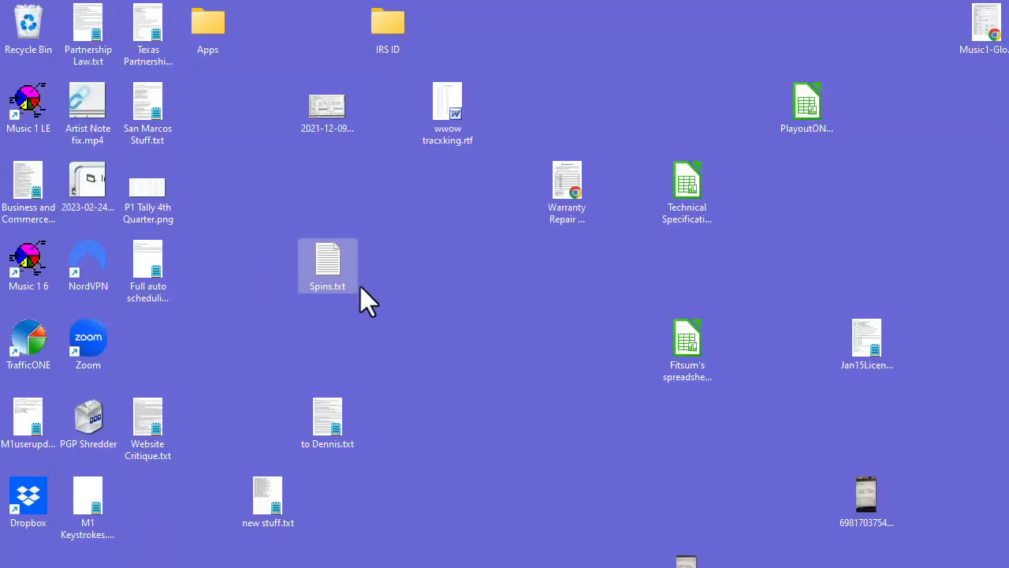
double_click(352, 263)
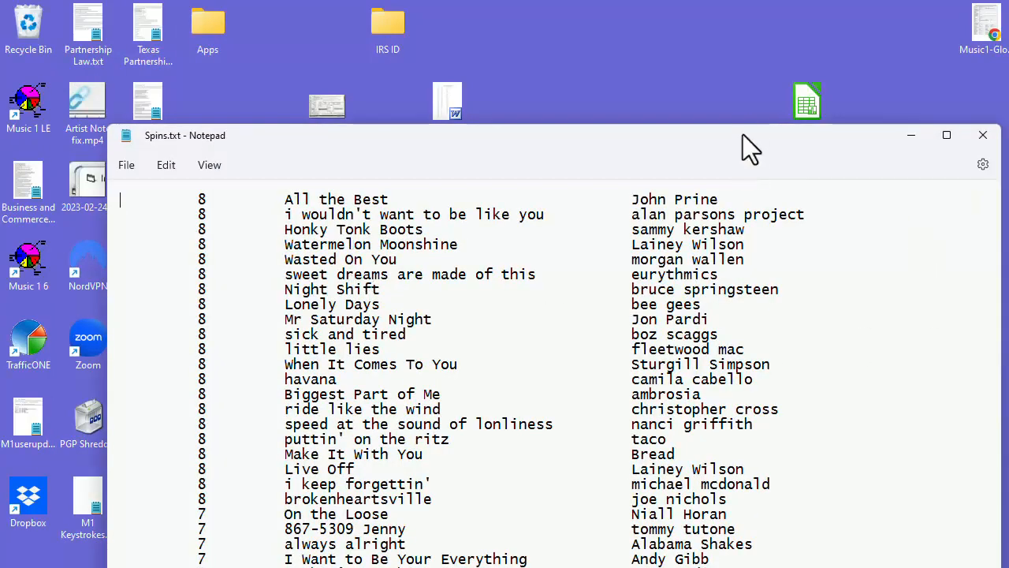
drag(743, 134, 689, 25)
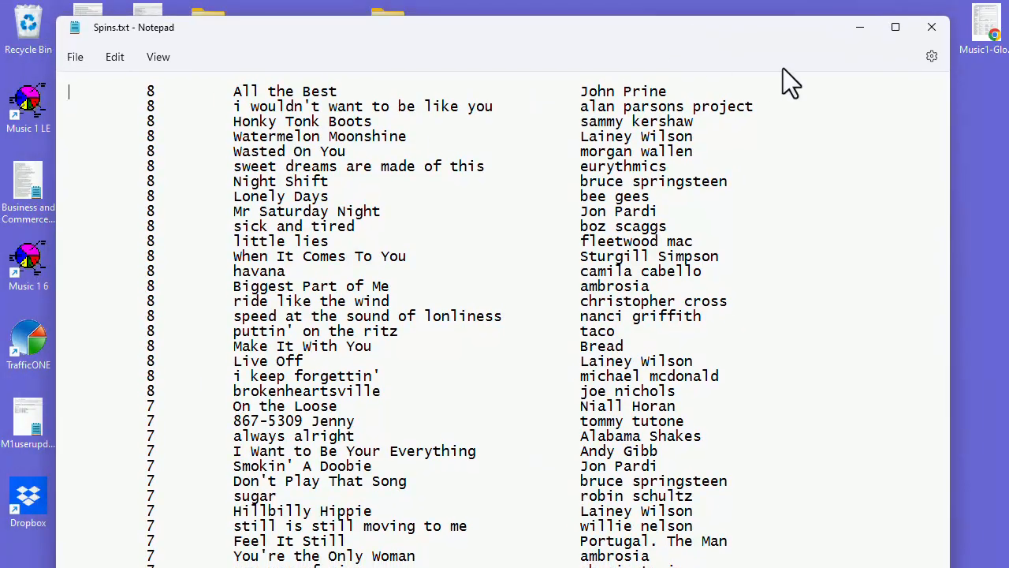
scroll(747, 299, down, 2)
scroll(747, 300, down, 2)
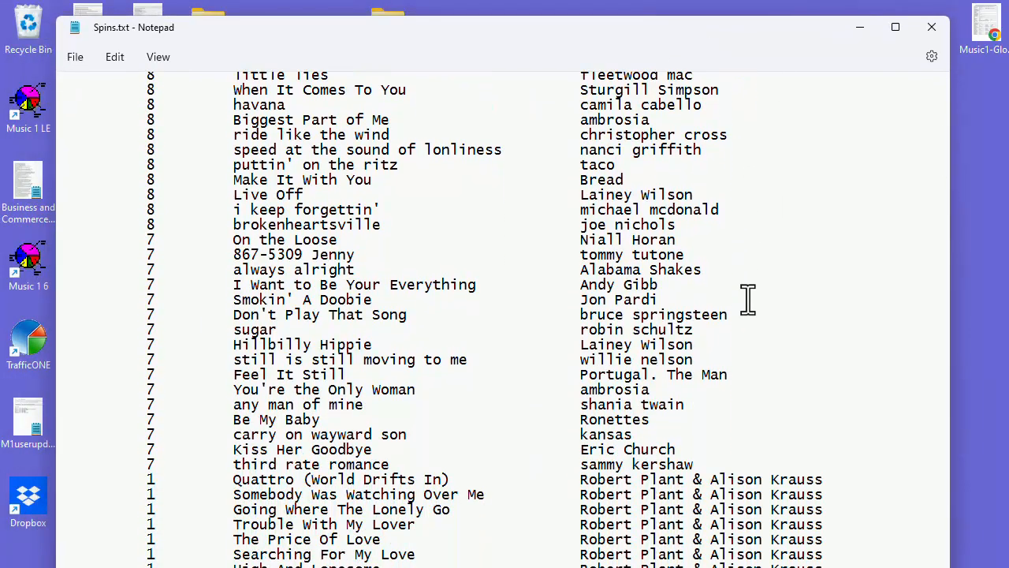
scroll(747, 300, up, 4)
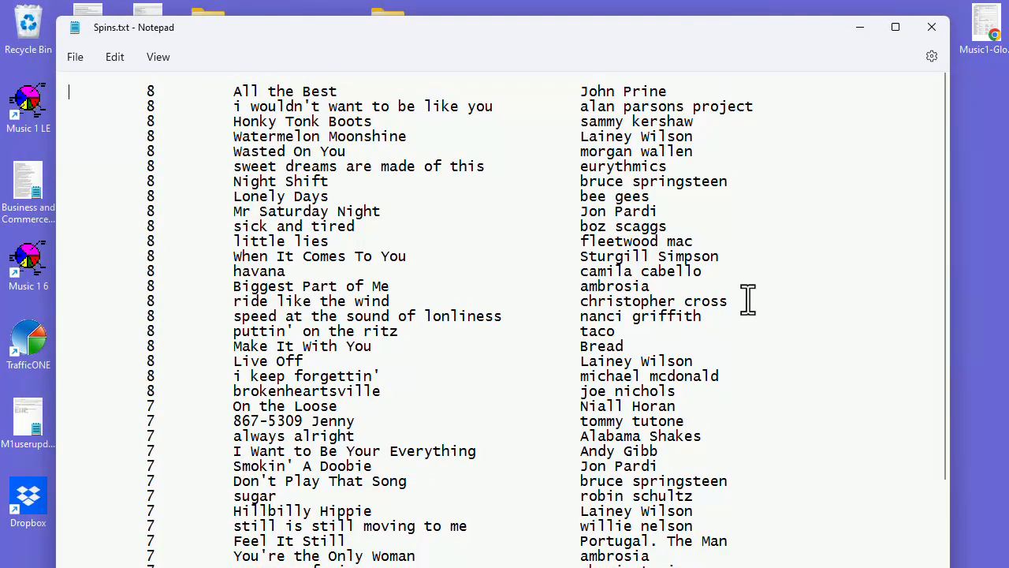
click(930, 27)
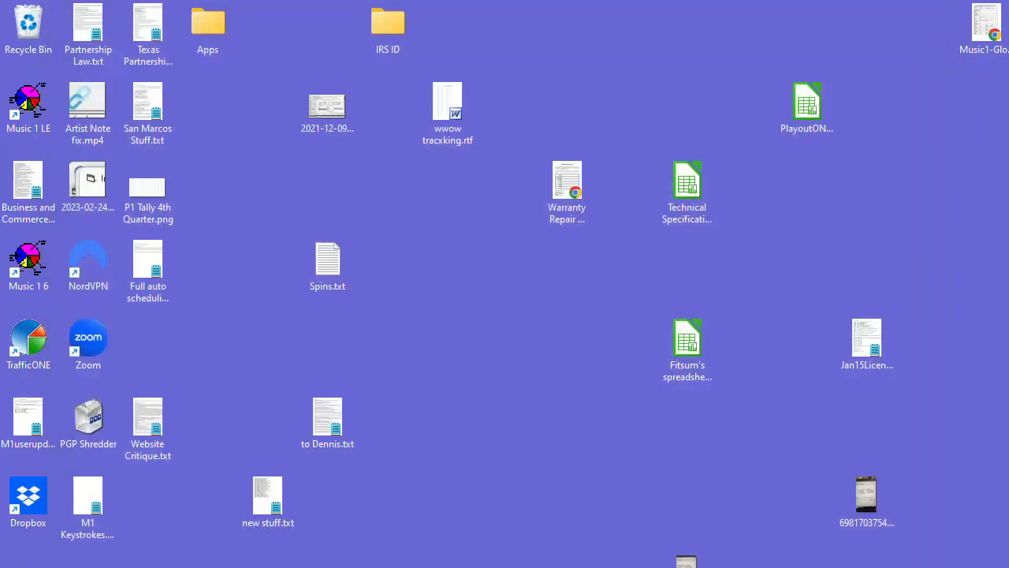
- Switch back to MusicONE and close the report editor, saving the changes to the Weekly Spins report
key(alt+Tab)
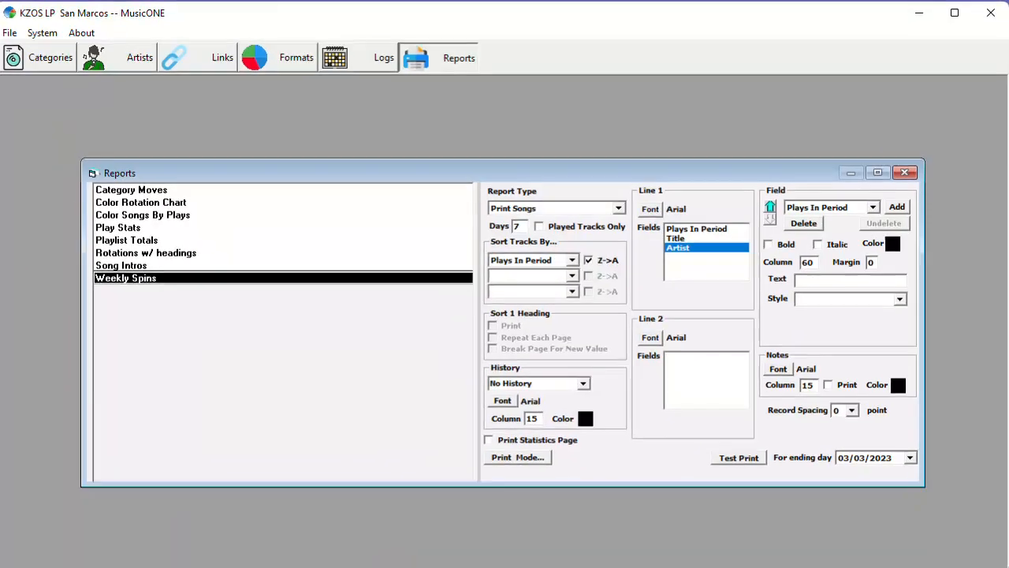
click(905, 172)
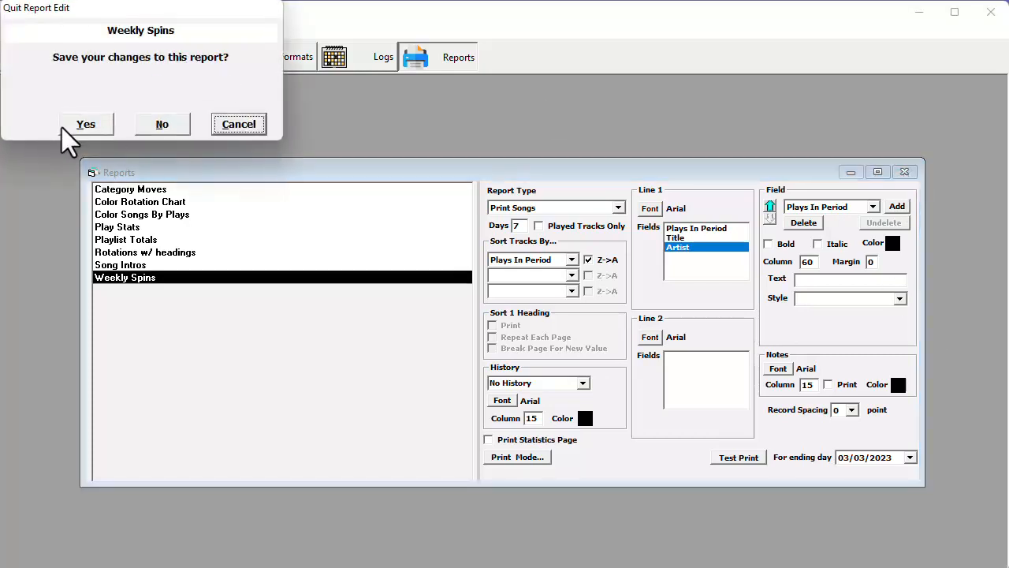
click(90, 128)
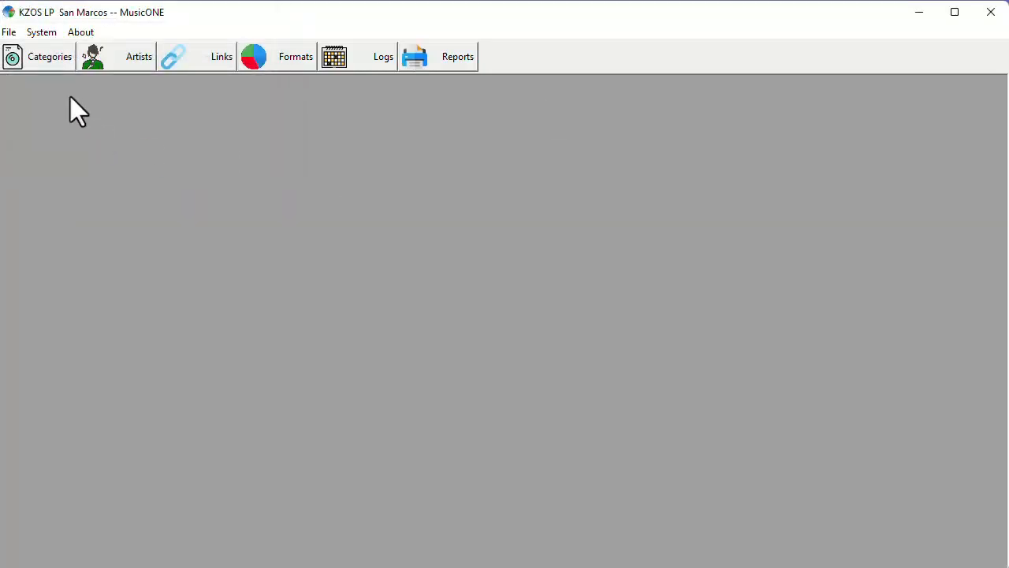
- Show the tracks of the Country Power category and sort them by artist
click(47, 61)
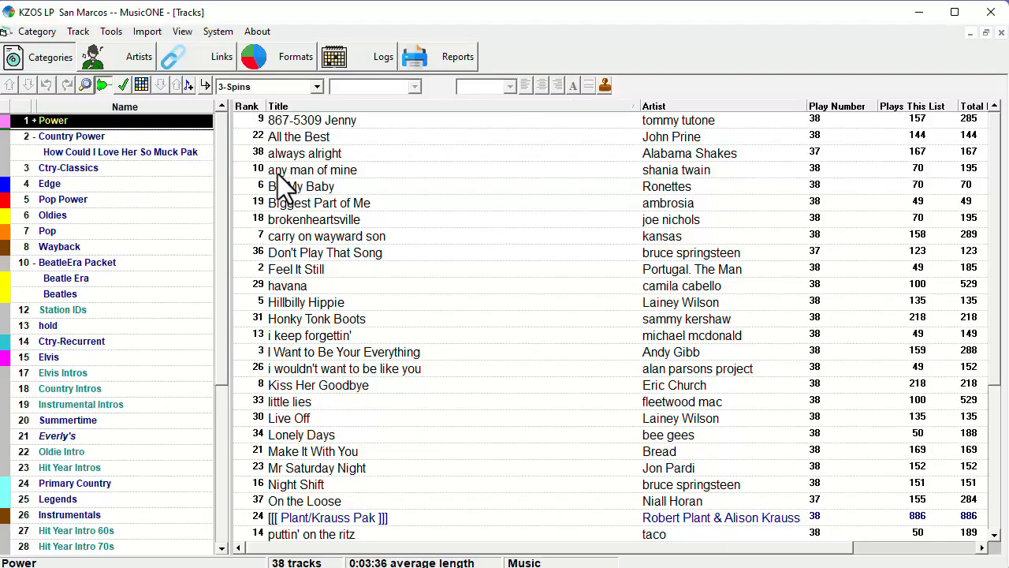
drag(278, 173, 123, 142)
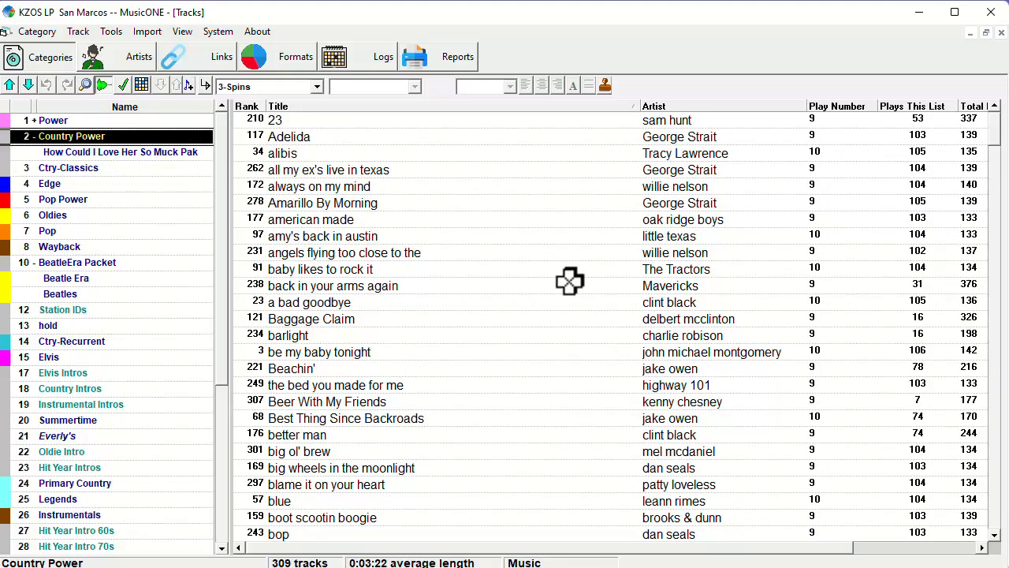
click(299, 106)
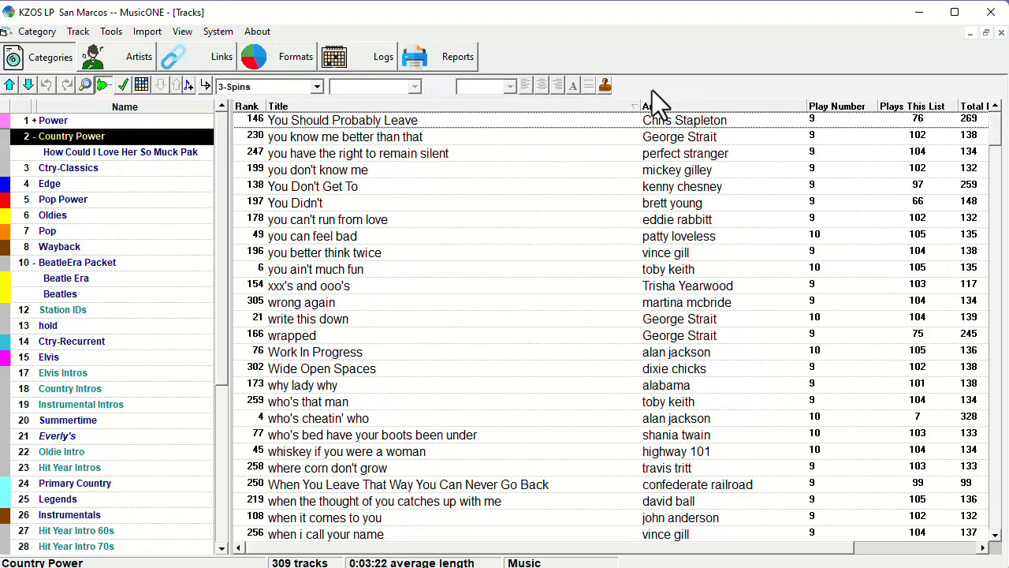
click(697, 103)
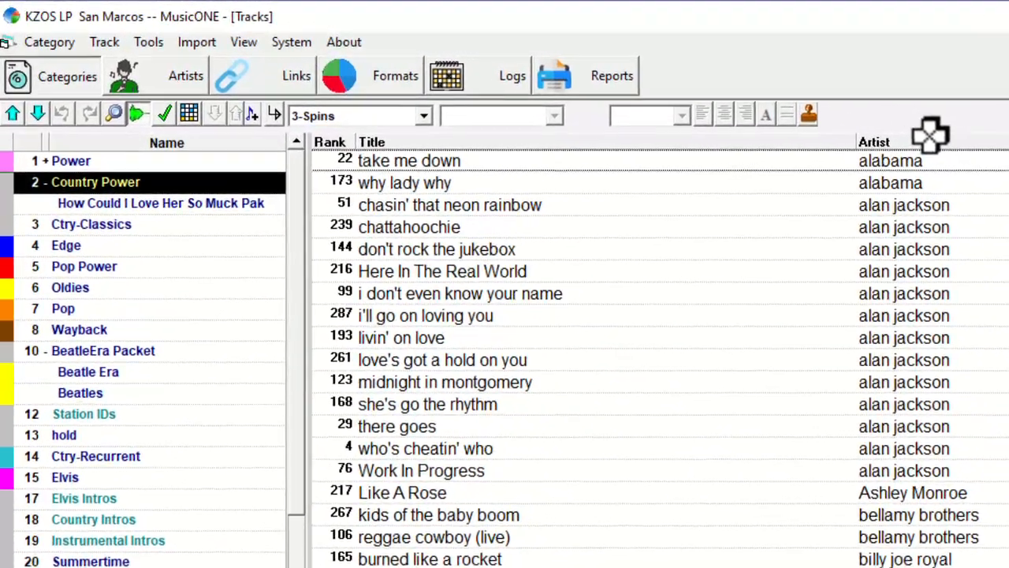
- Print the listed Country Power tracks with the Weekly Spins report
click(102, 45)
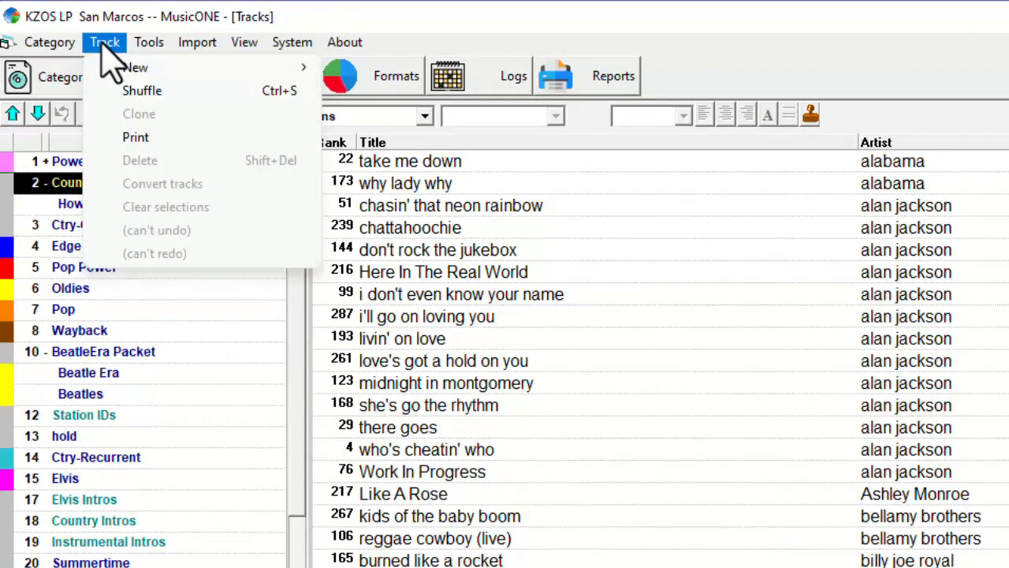
click(161, 140)
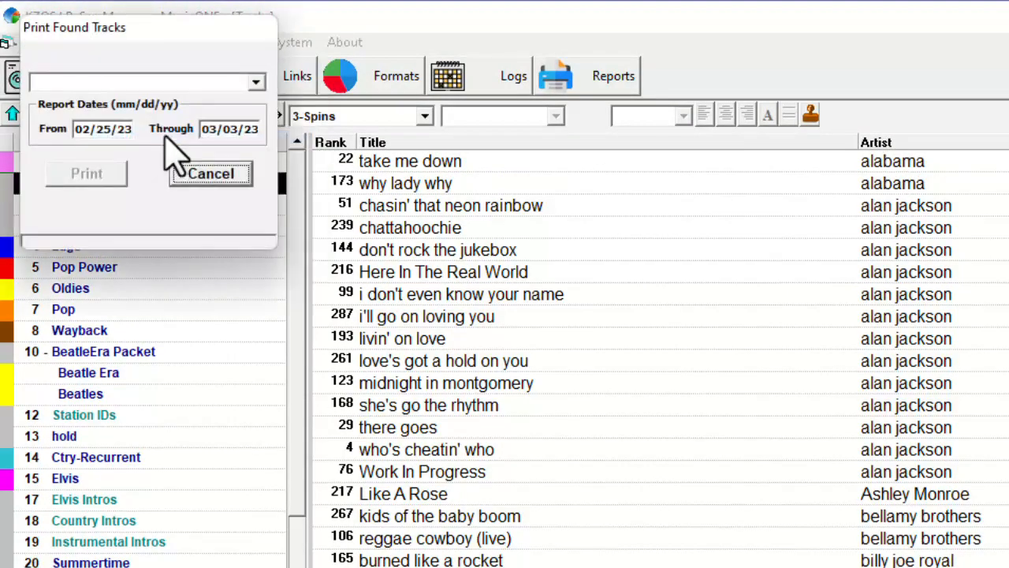
click(256, 82)
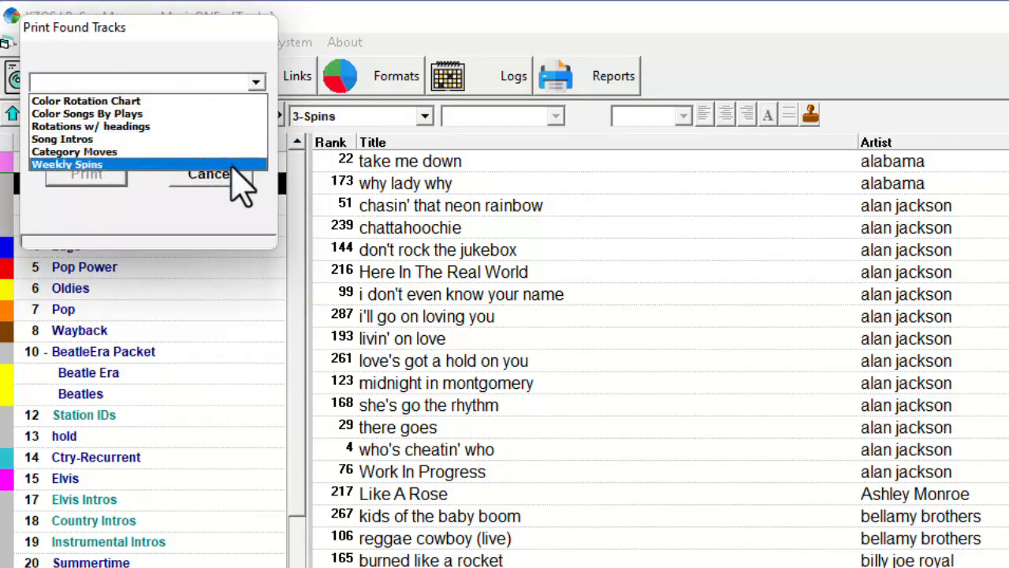
click(238, 165)
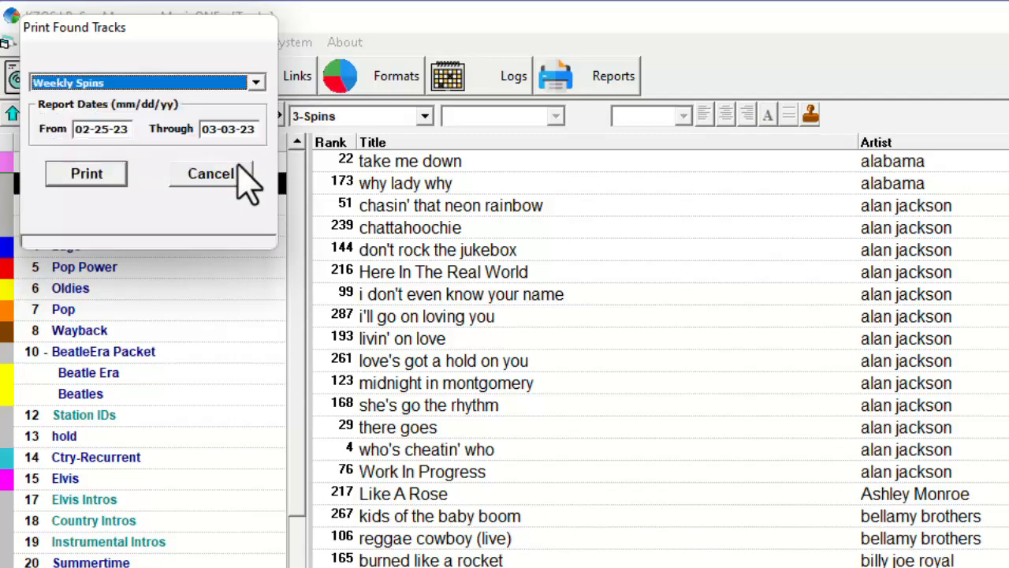
click(100, 170)
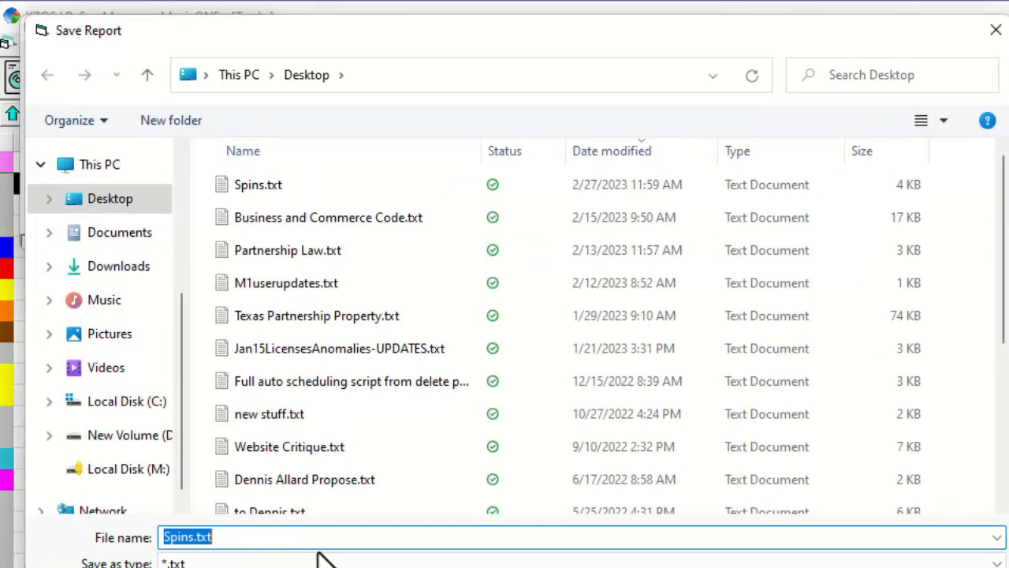
- Save the report on the Desktop as Power Spins and look through the exported text file
text(Pow)
text(Spins)
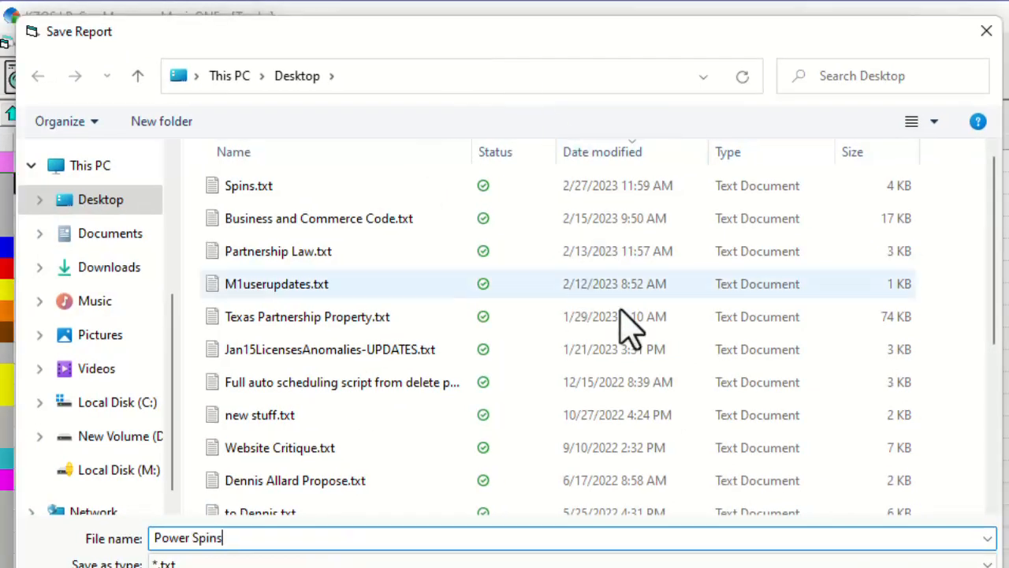
key(Return)
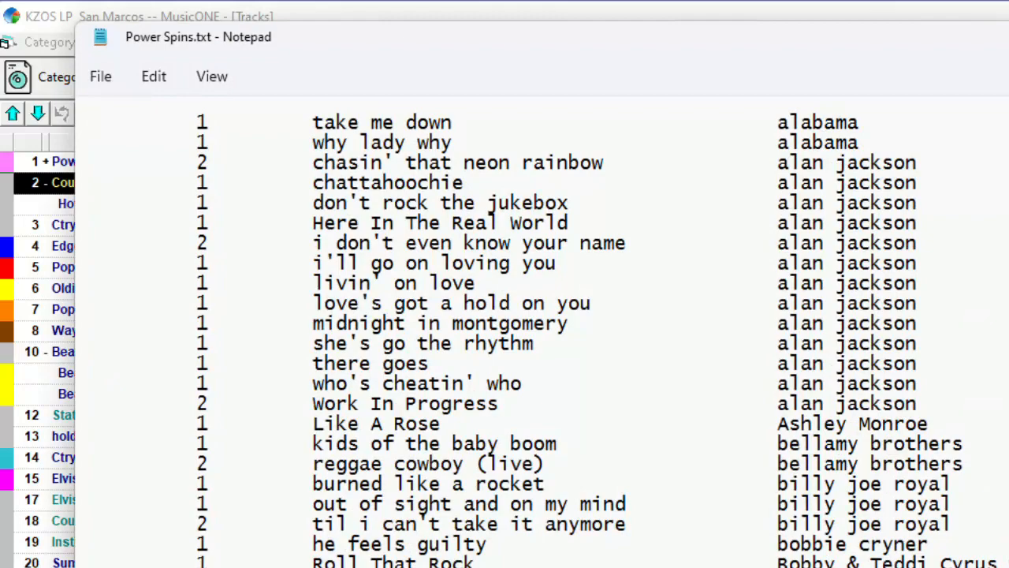
scroll(875, 543, down, 9)
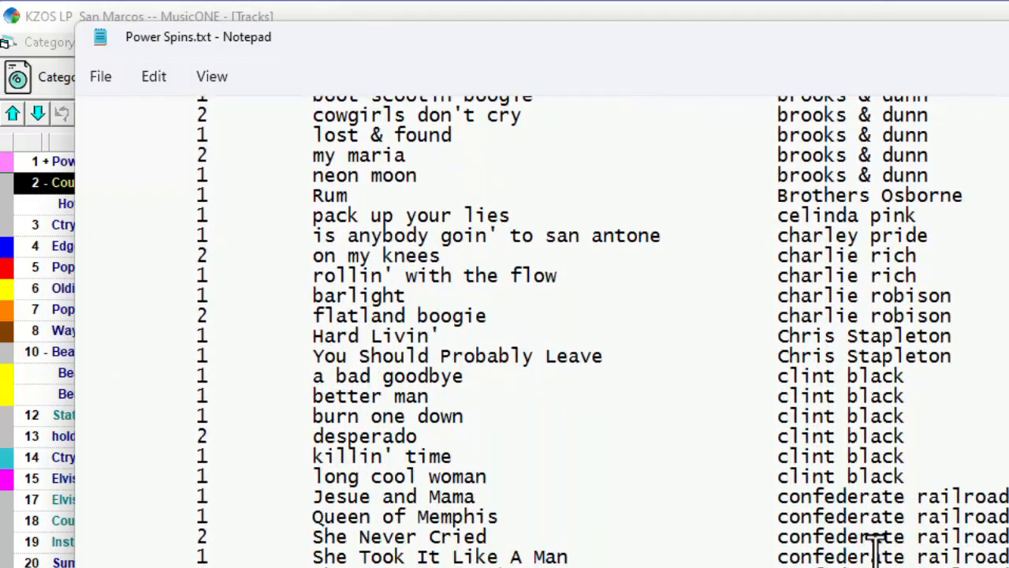
scroll(875, 543, down, 9)
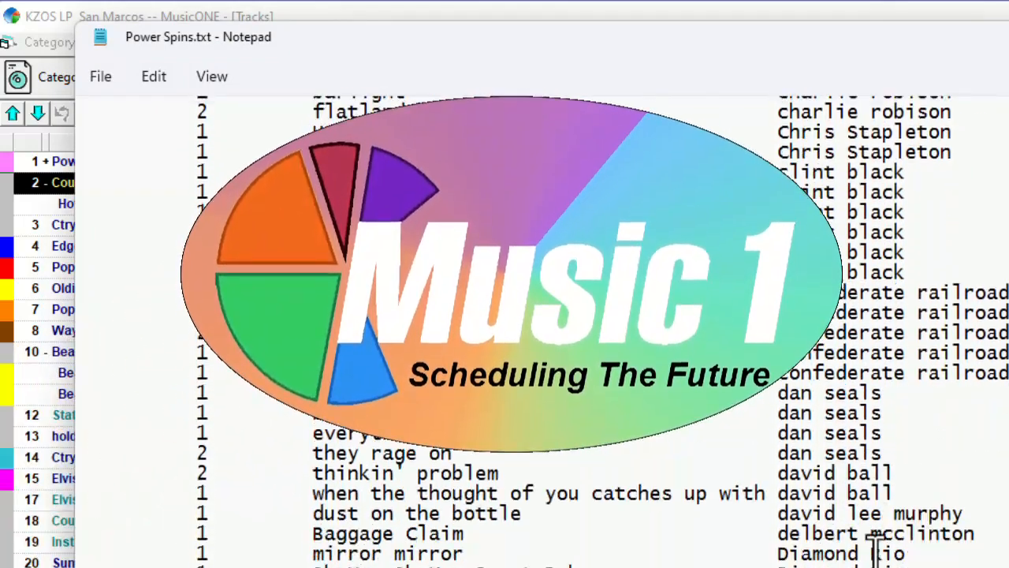
scroll(875, 544, down, 8)
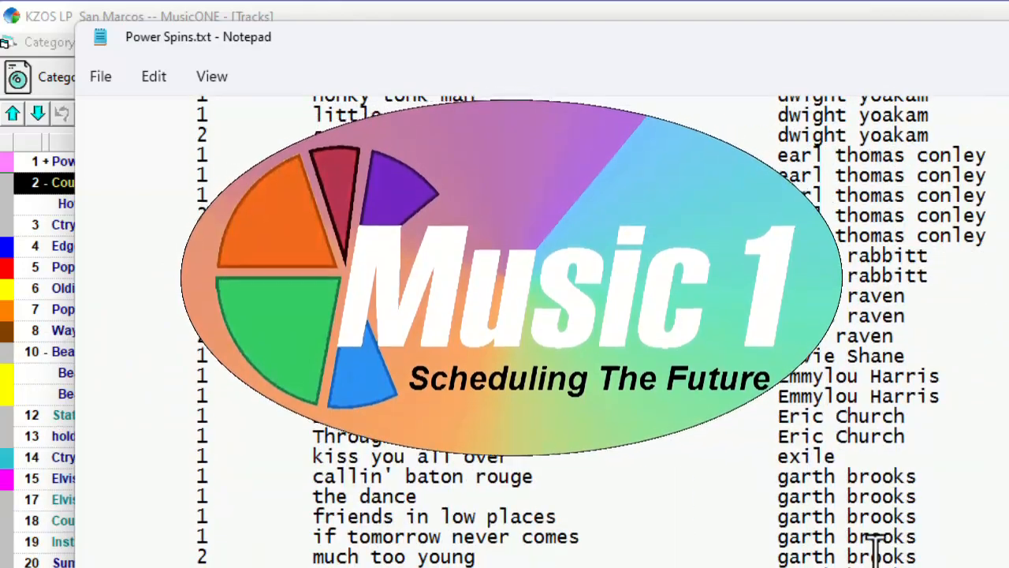